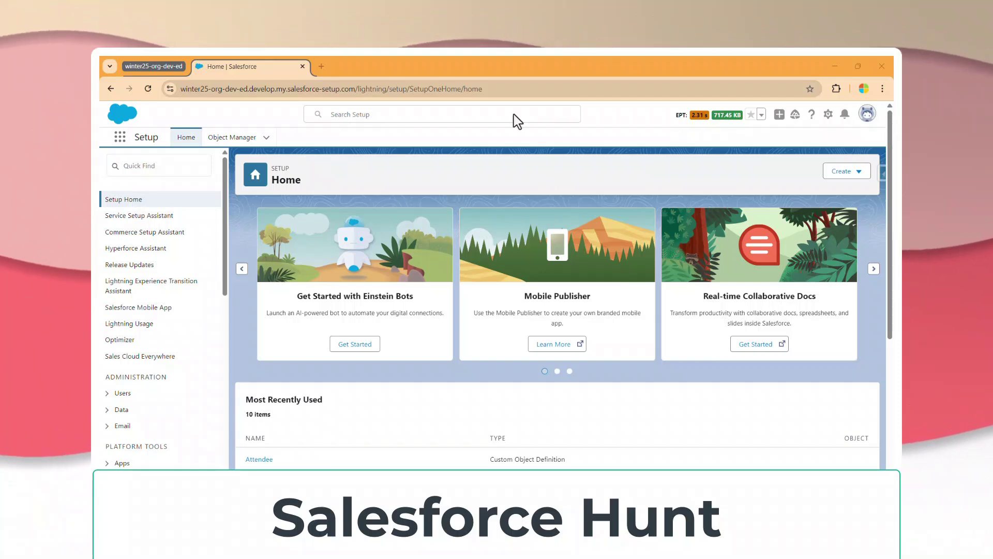
Step: Search the available apps for "sale" and open the Sales app
left_click(120, 137)
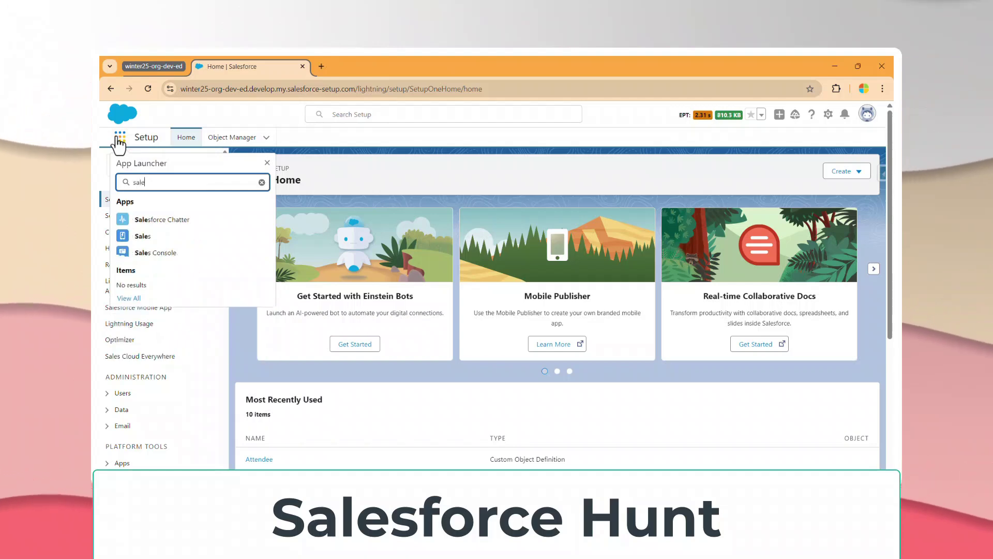
key("Down")
key("Down")
key("Down")
key("Up")
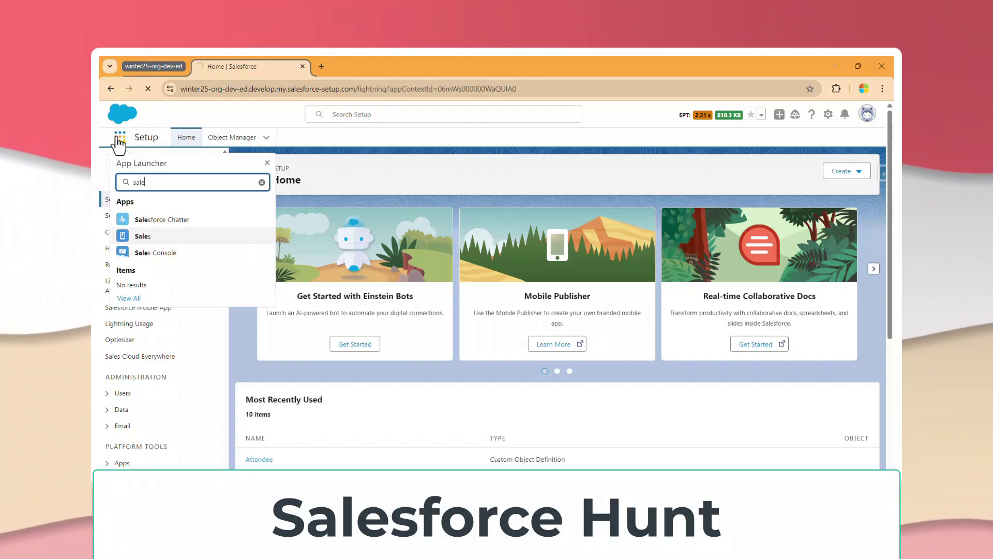
key("Return")
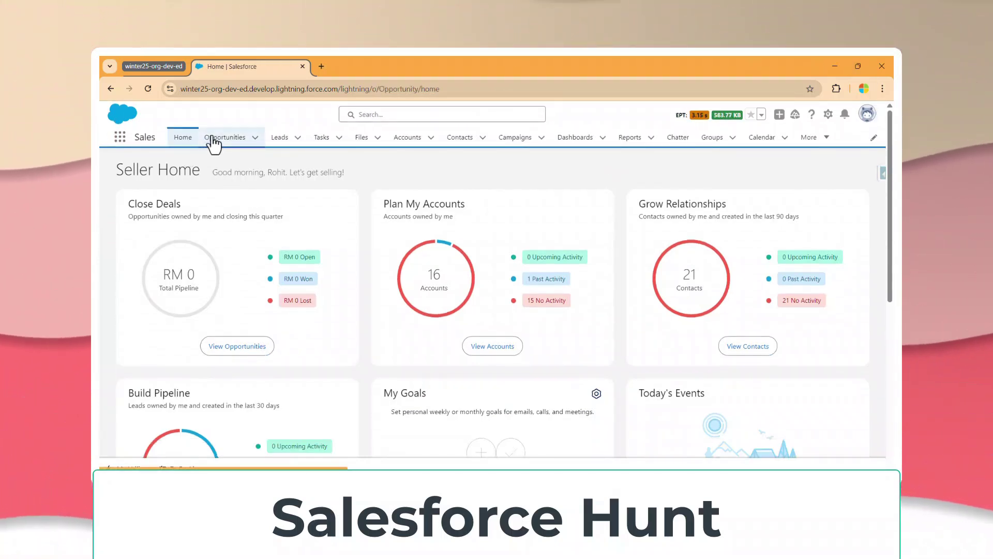
Step: From the All Opportunities list, open the Burlington Textiles Weaving Plant Generator record and check its additional actions for Clone
left_click(212, 138)
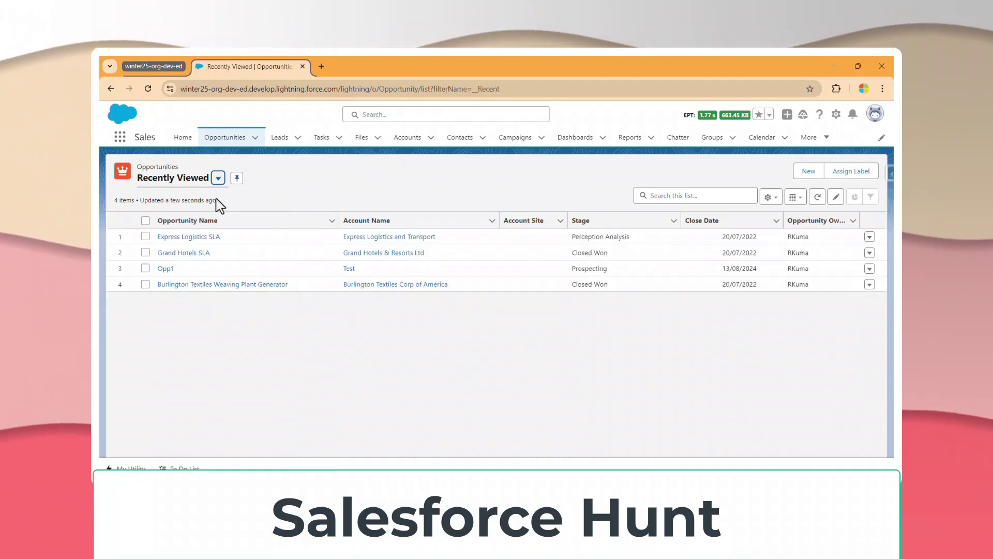
left_click(187, 181)
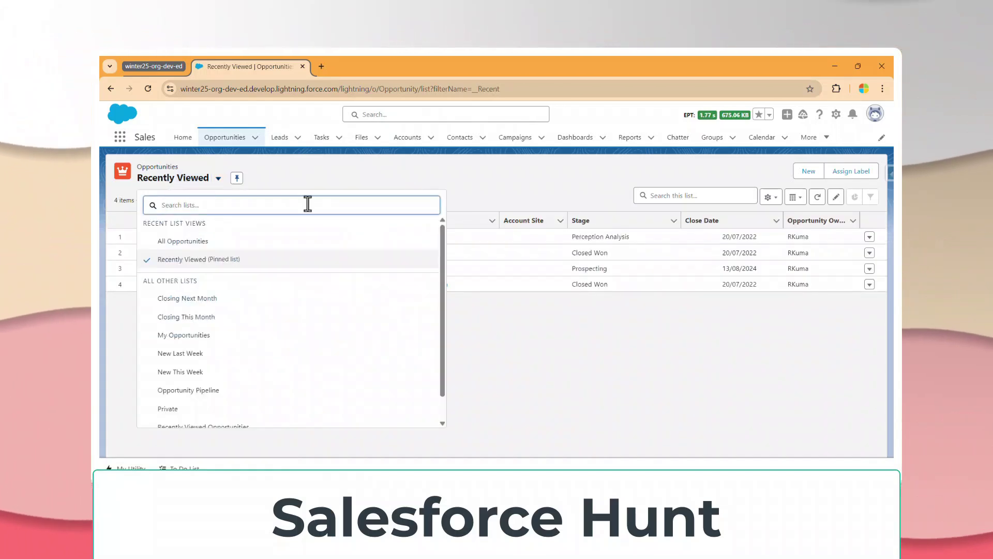
left_click(219, 242)
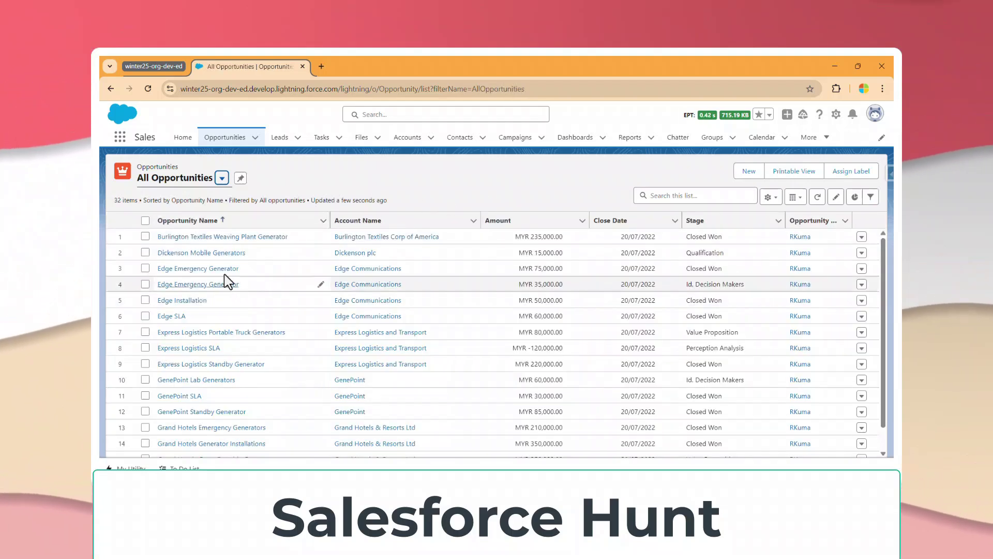
left_click(224, 250)
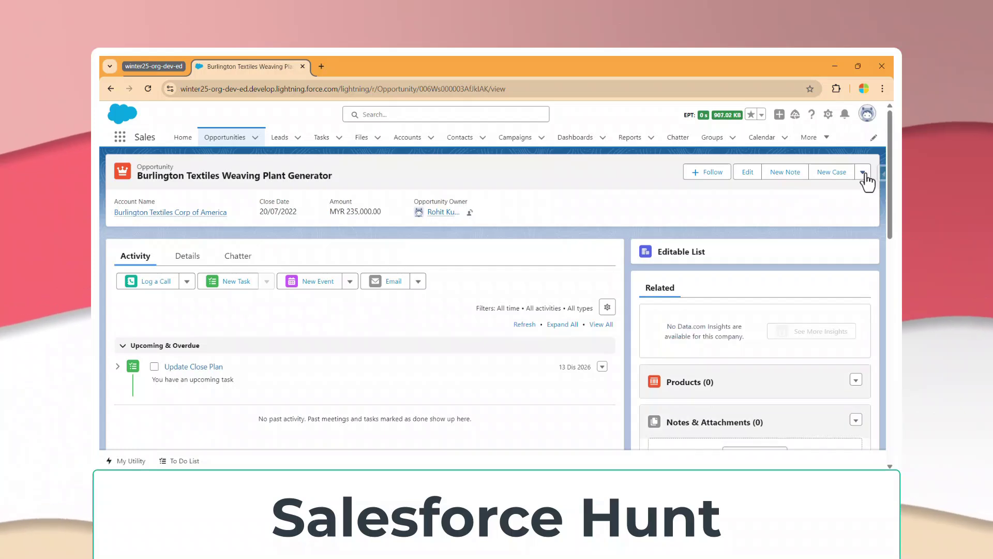
left_click(862, 173)
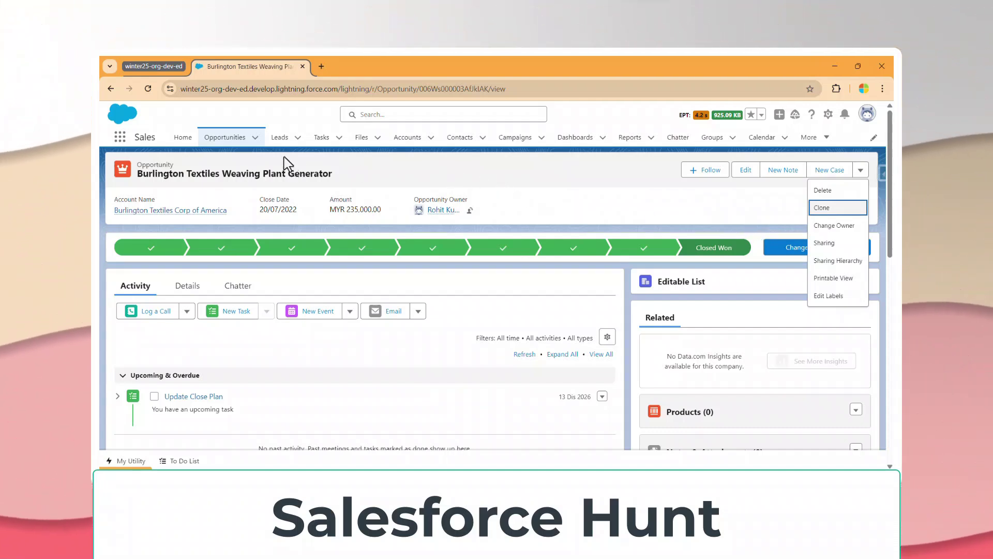
Step: Check the additional actions on a lead record and a contact record for the Clone option
left_click(280, 139)
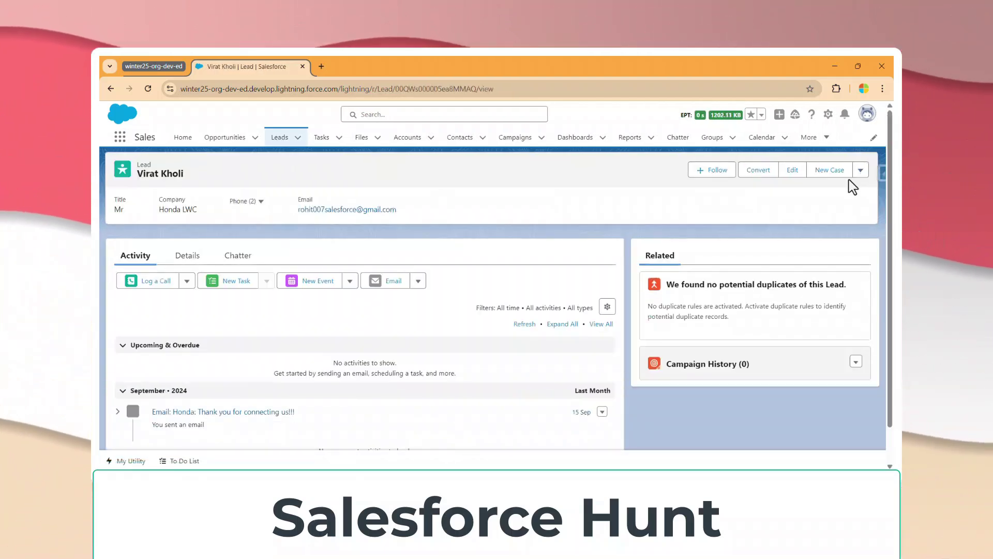
left_click(861, 172)
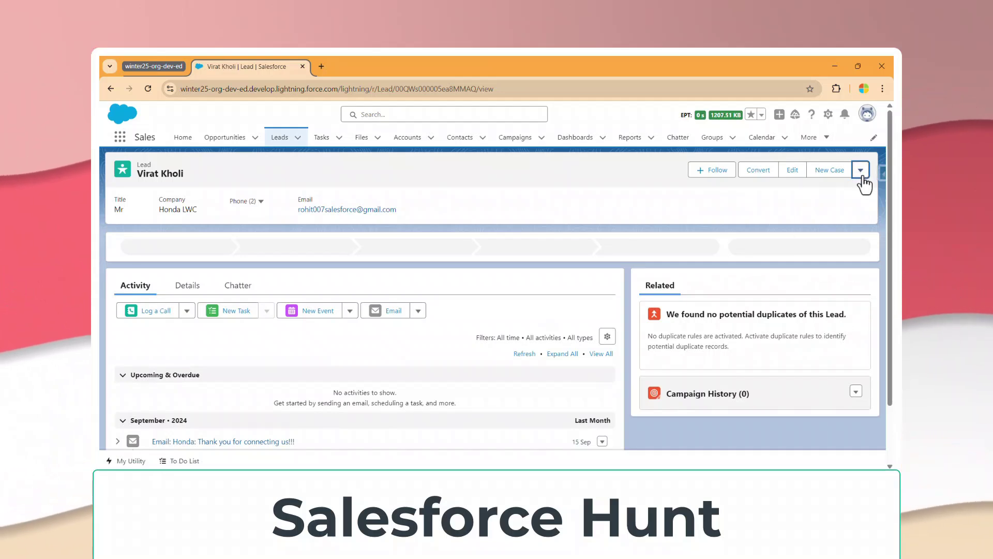
left_click(861, 172)
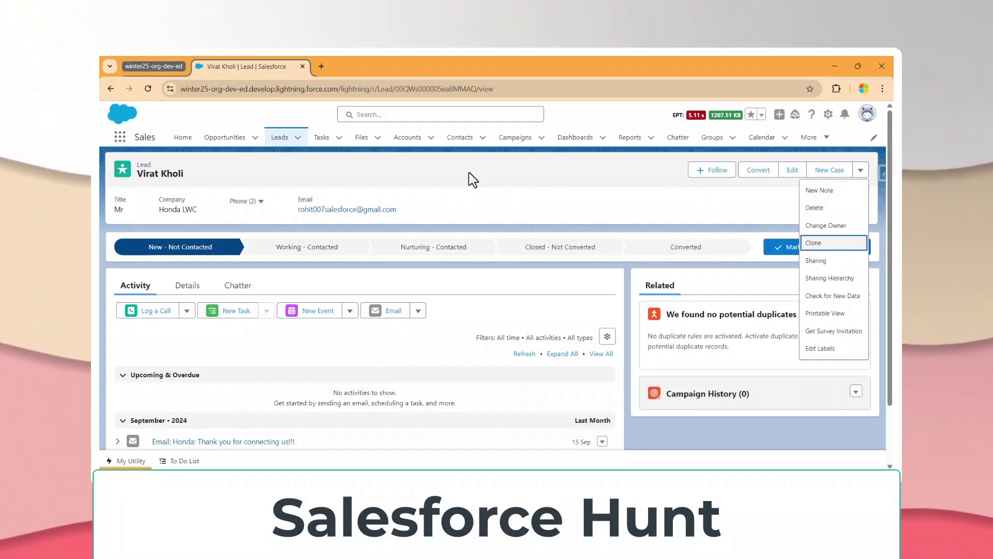
left_click(459, 137)
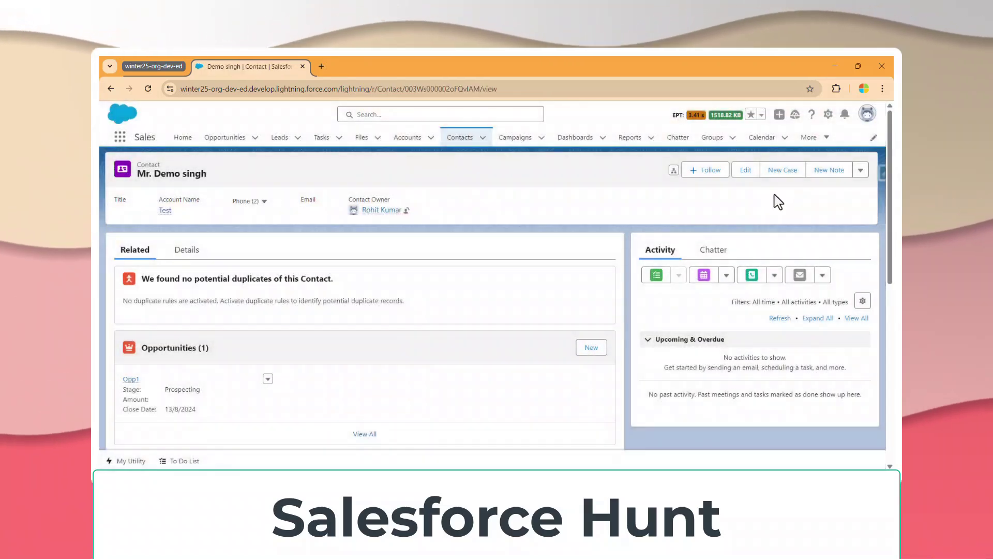
left_click(861, 170)
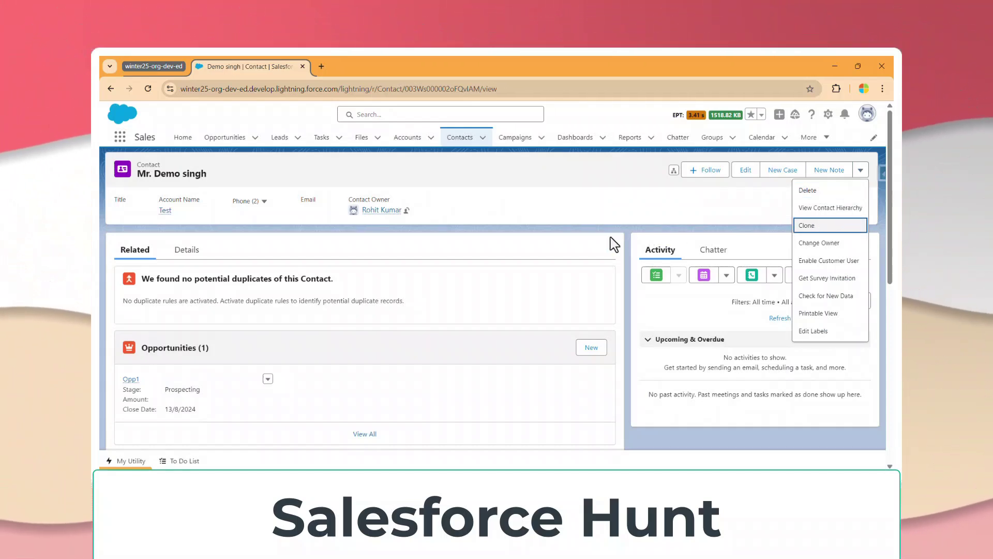
Step: Open the Postman account, dismiss the component error, and check the account's additional actions for a Clone option
left_click(412, 144)
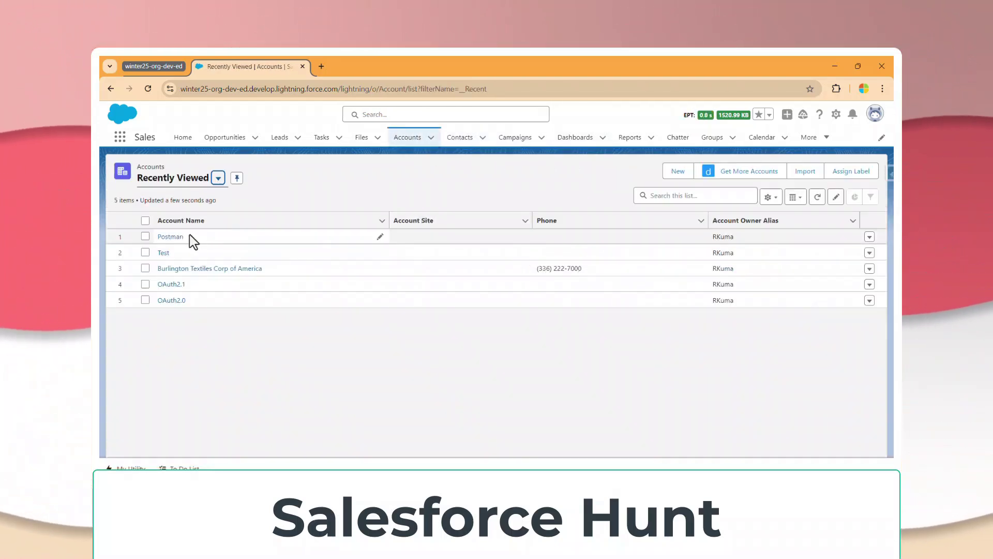
left_click(170, 237)
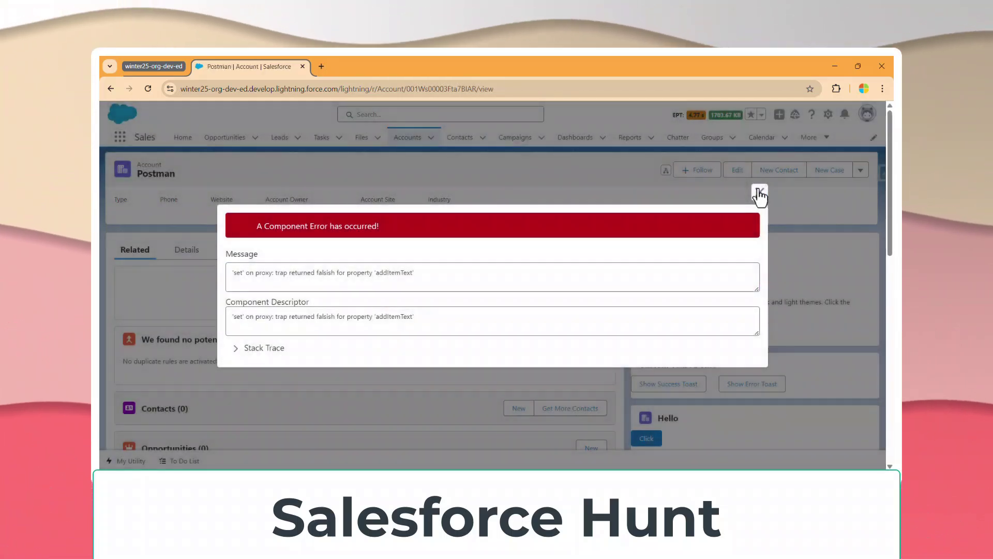
left_click(759, 191)
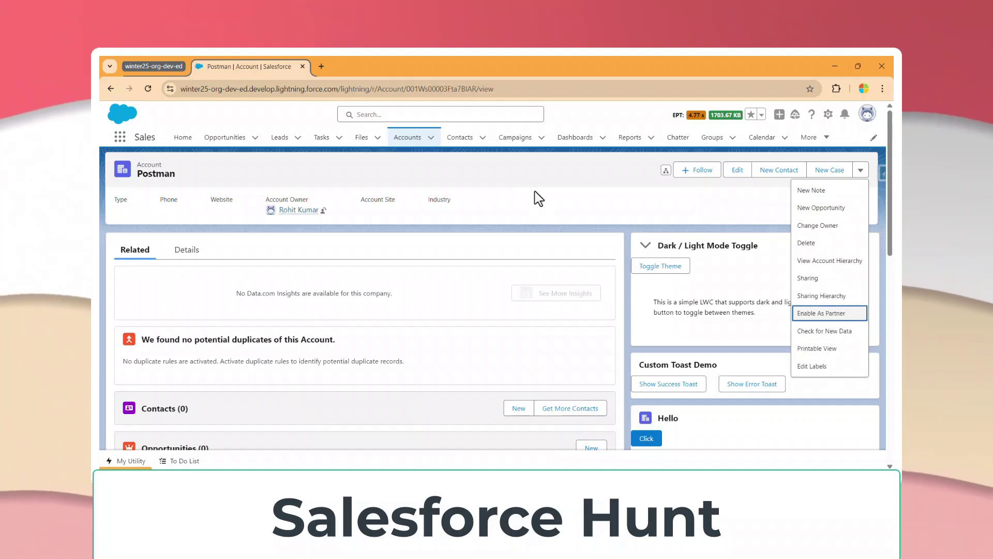
key("Escape")
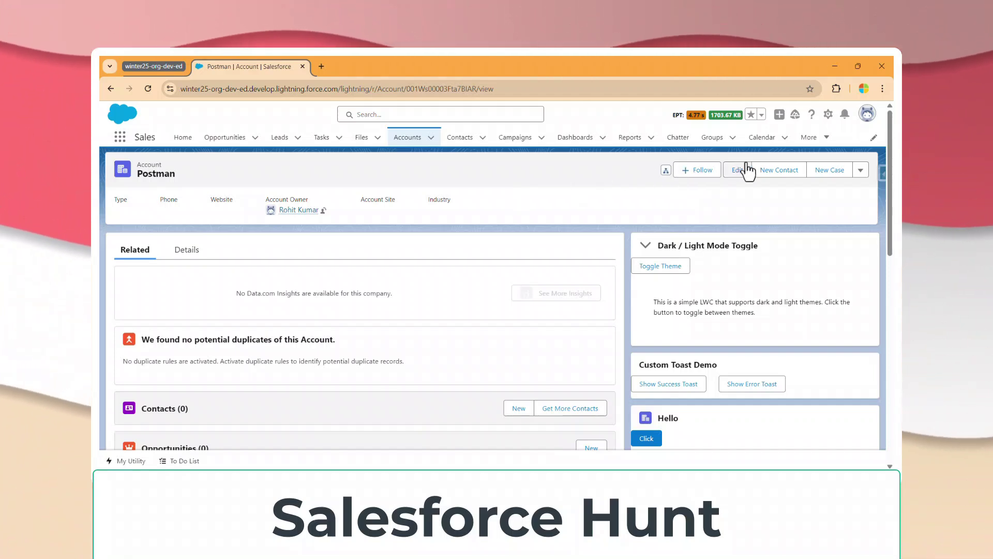
Step: Open the Account object's setup and go to its Buttons, Links, and Actions
left_click(827, 115)
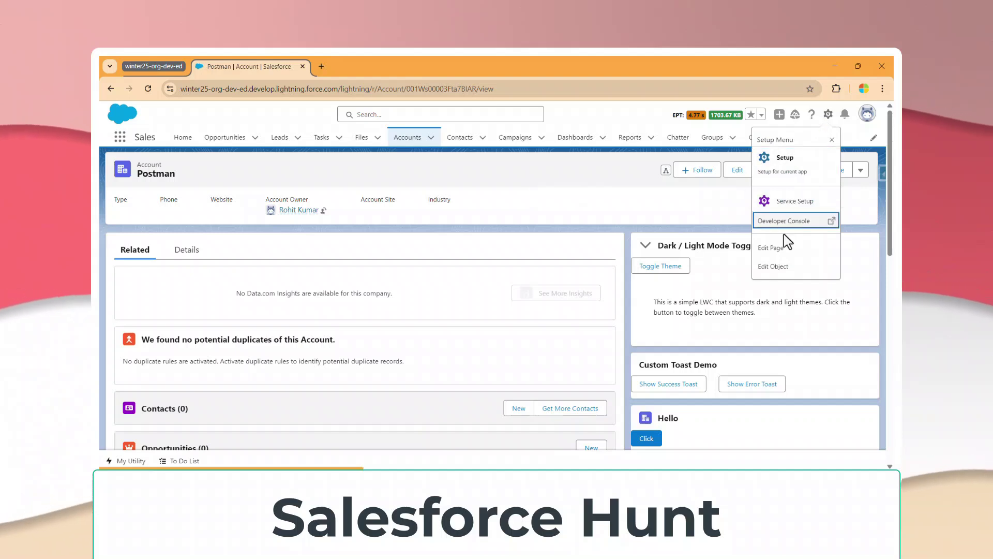
left_click(786, 266)
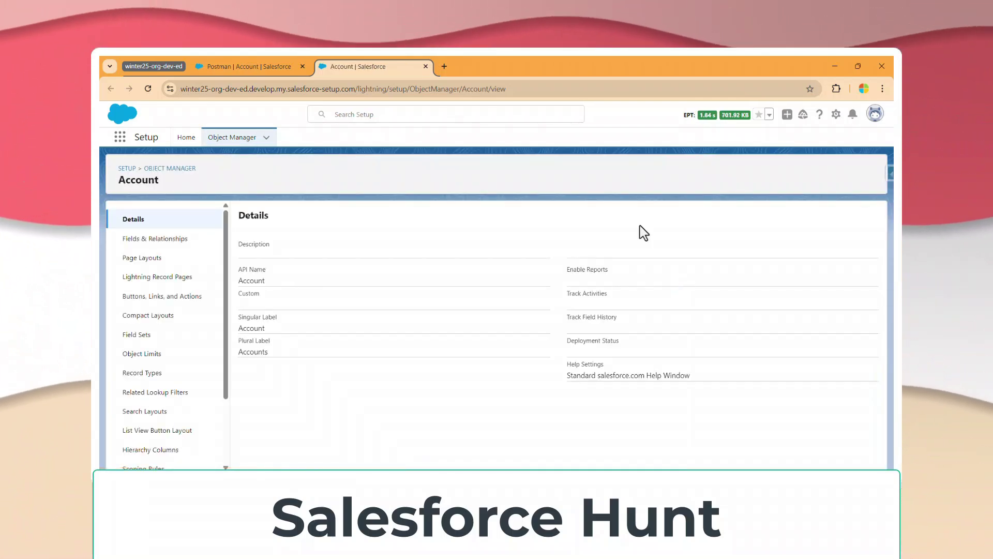
left_click(146, 297)
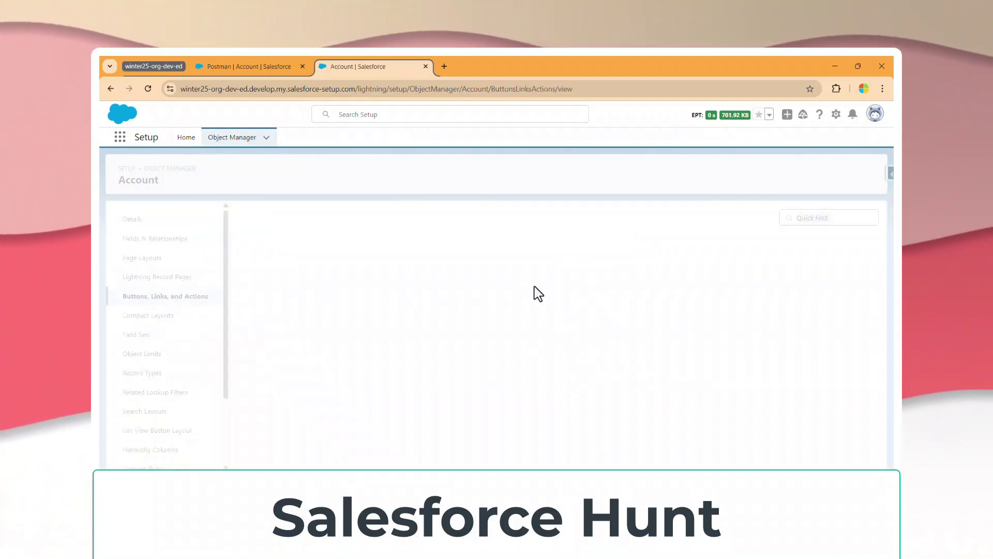
left_click(556, 197)
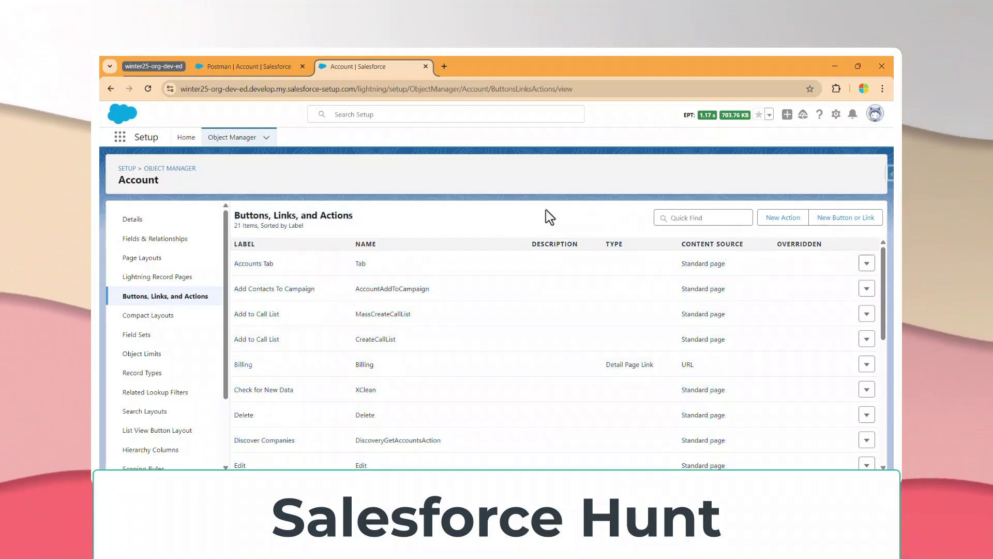
Step: Start a new button or link labelled Clone Account, named Clone_Account, with the description "This is cloning for Account Record"
left_click(849, 219)
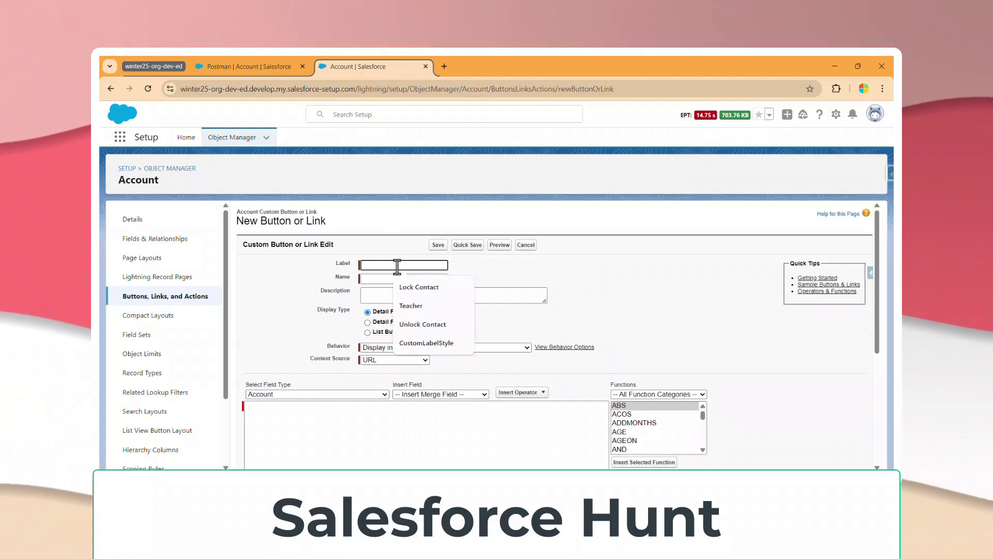
type("Clone A")
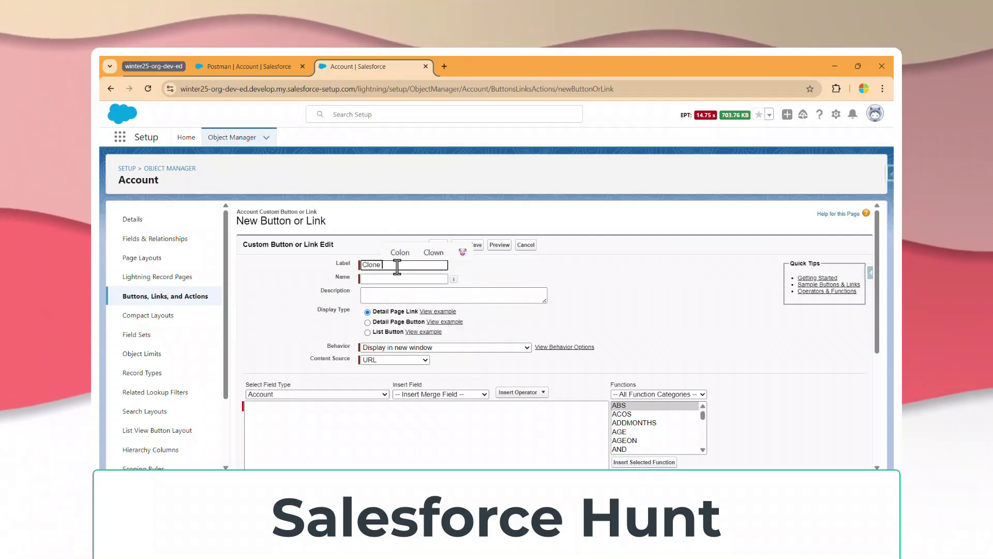
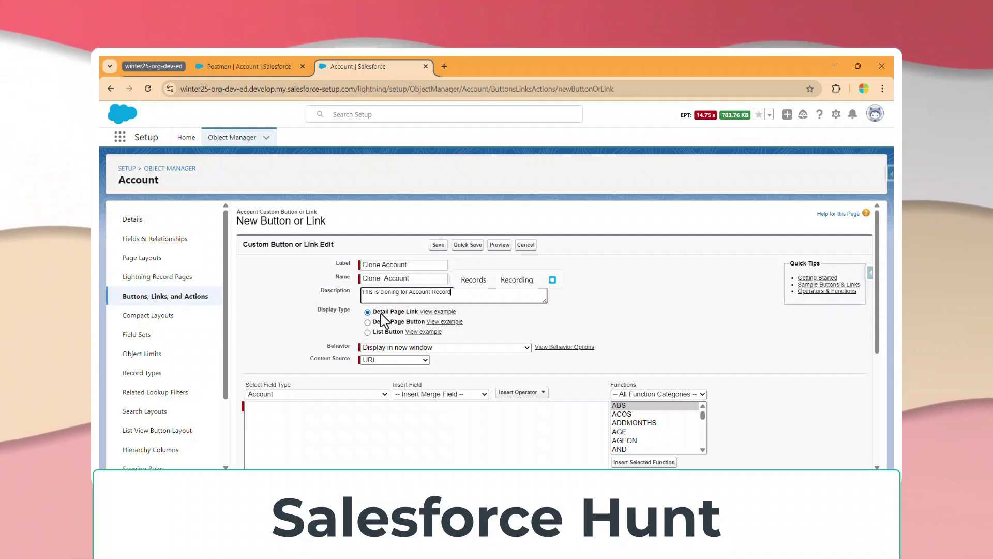
Step: Set the behavior to "Display in existing window without sidebar or header" and keep URL as the content source
left_click(440, 348)
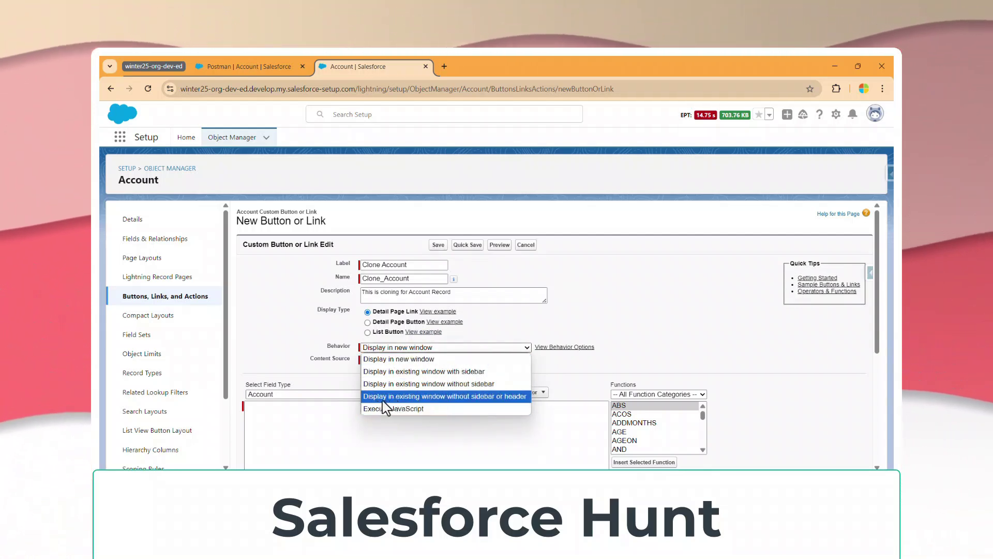
left_click(489, 396)
left_click(485, 394)
left_click(547, 304)
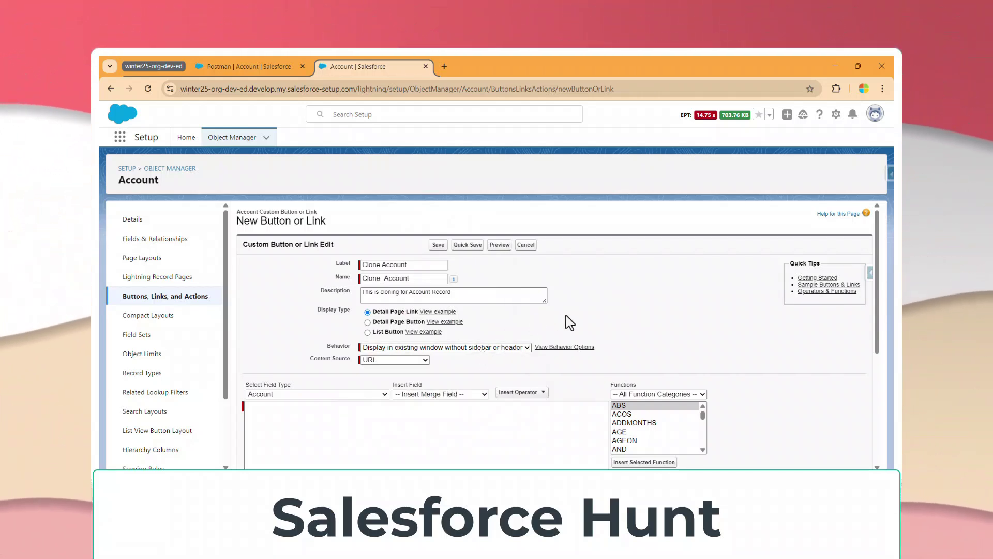
left_click(421, 360)
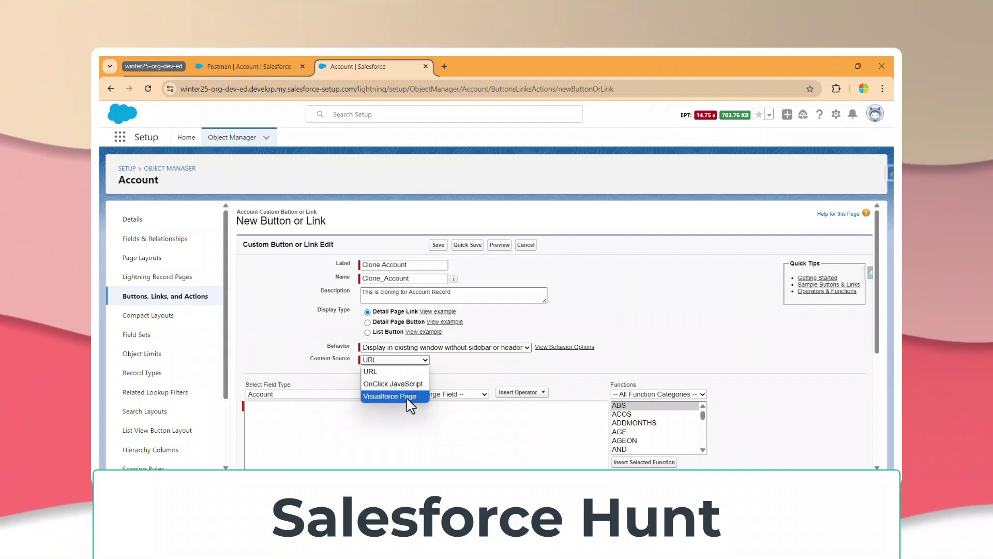
left_click(381, 371)
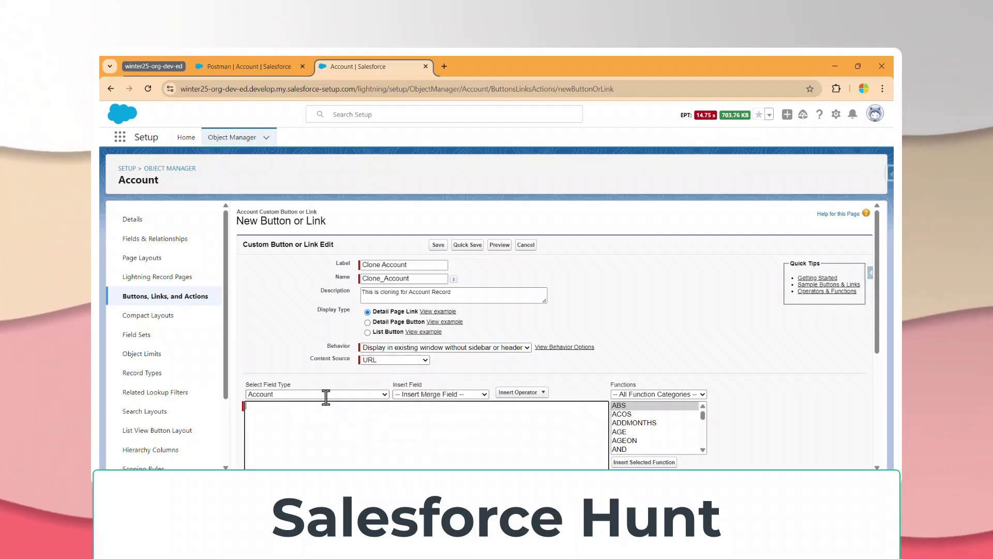
Step: Begin the link's URL with "/" and insert the Account ID merge field after it
scroll(372, 373, "down", 2)
left_click(409, 350)
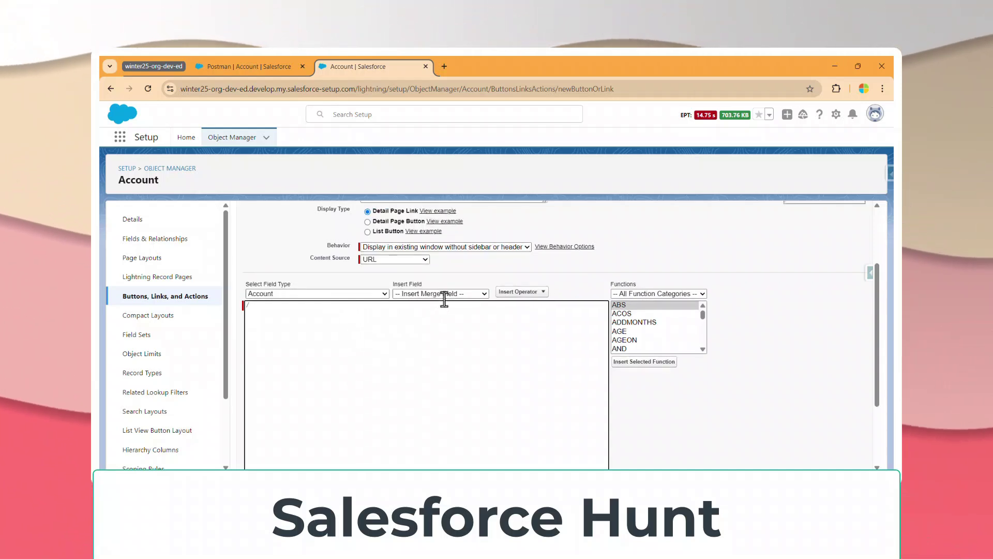
scroll(435, 344, "up", 1)
left_click(432, 344)
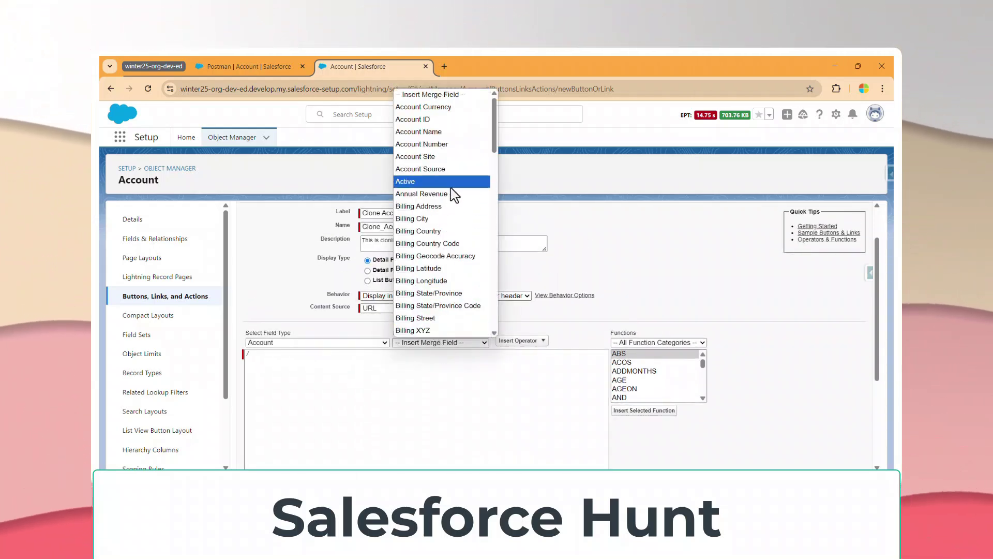
scroll(458, 212, "down", 10)
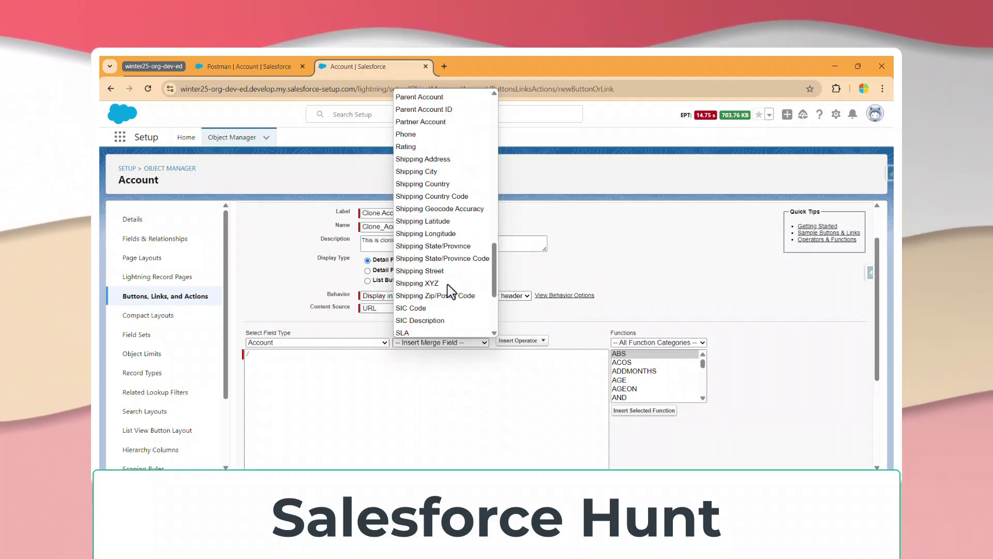
scroll(452, 290, "up", 10)
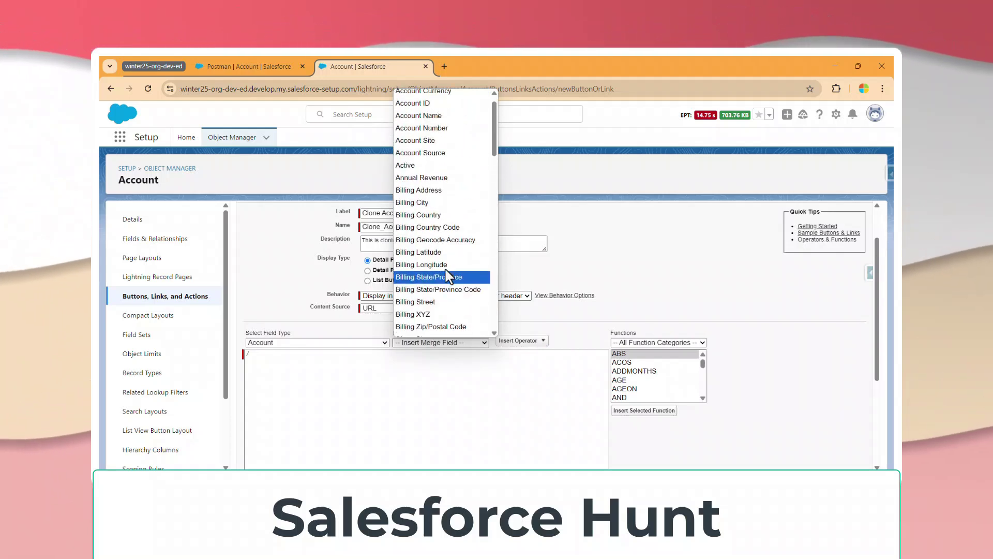
left_click(124, 184)
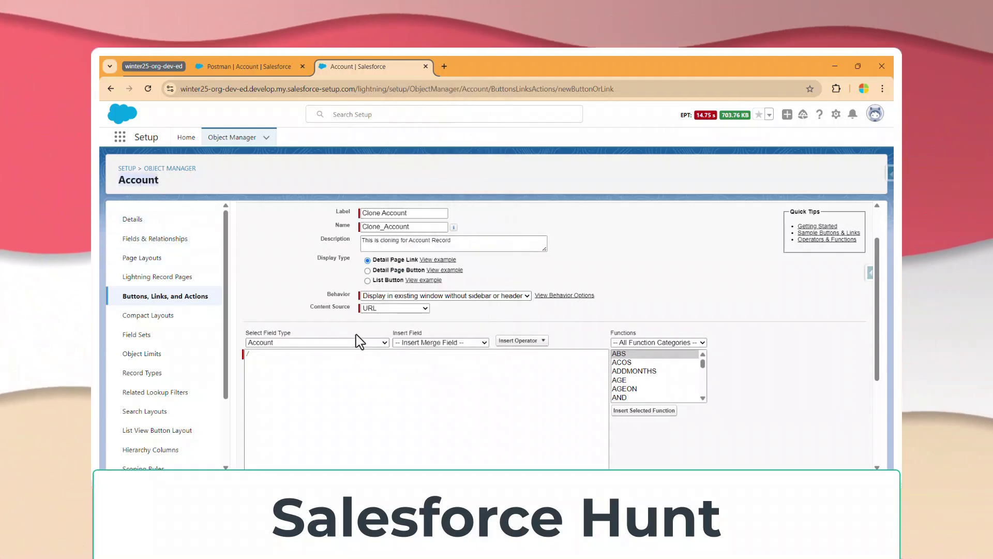
left_click(407, 343)
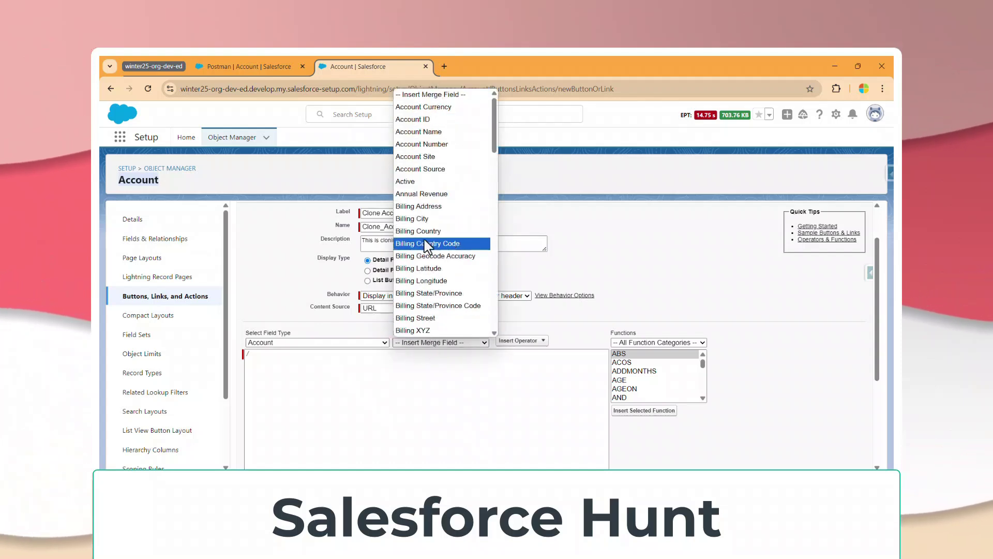
left_click(420, 120)
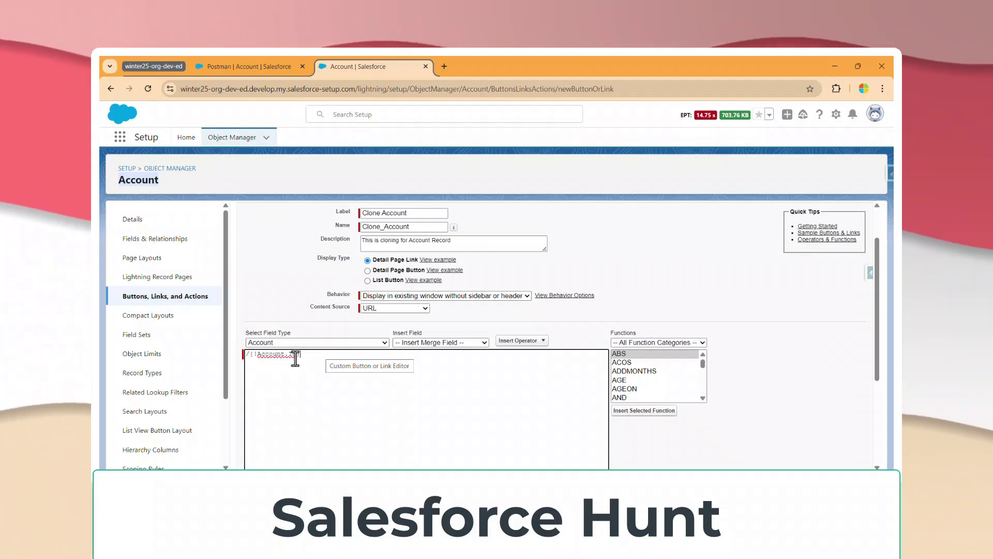
Step: Complete the link's URL by adding "/e?clone=1" after the Account ID merge field
type("/")
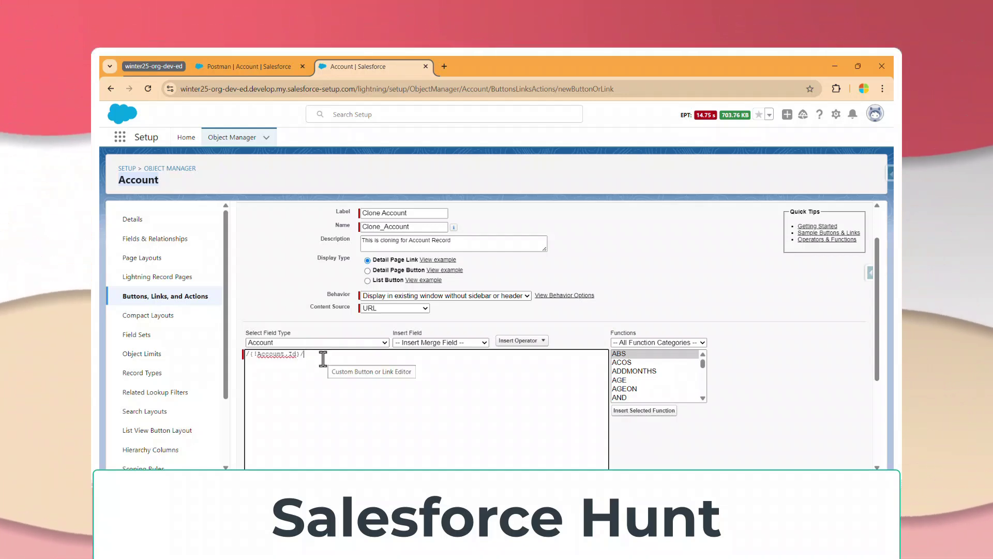
type("e?")
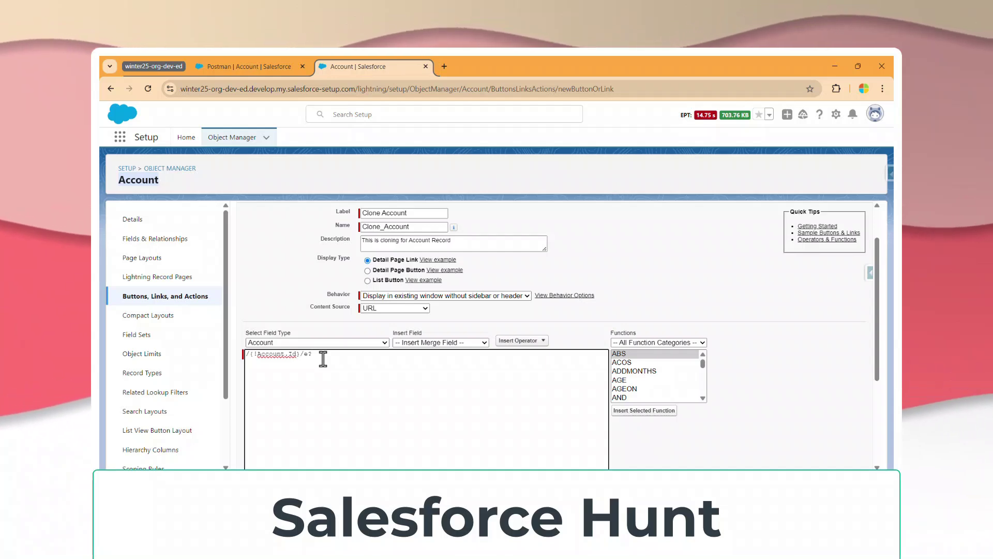
type("cl")
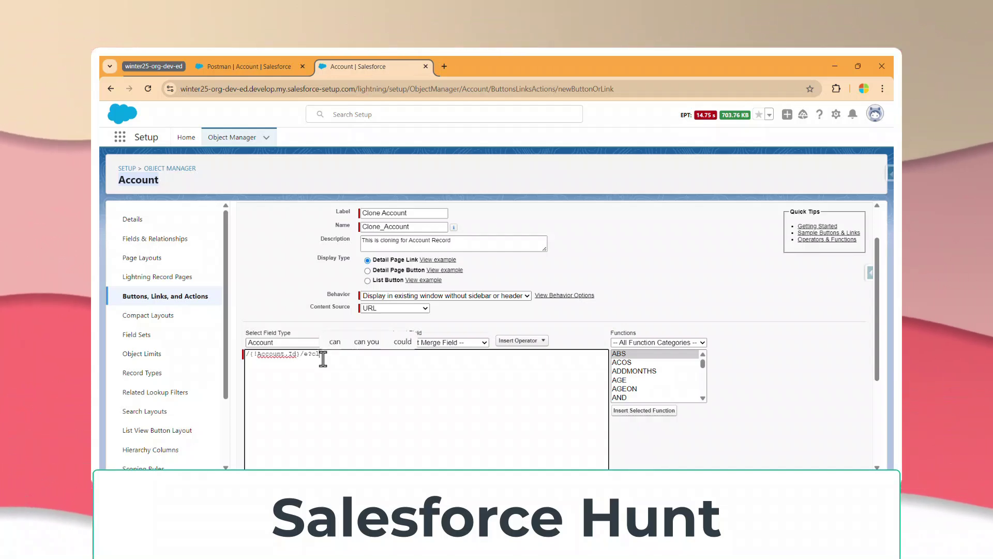
type("one")
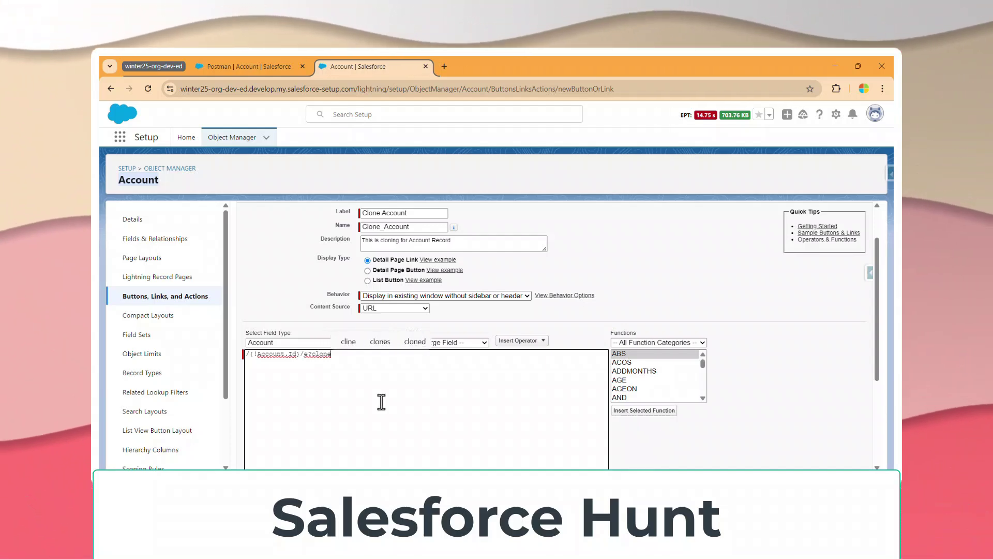
key("ctrl+shift+Left")
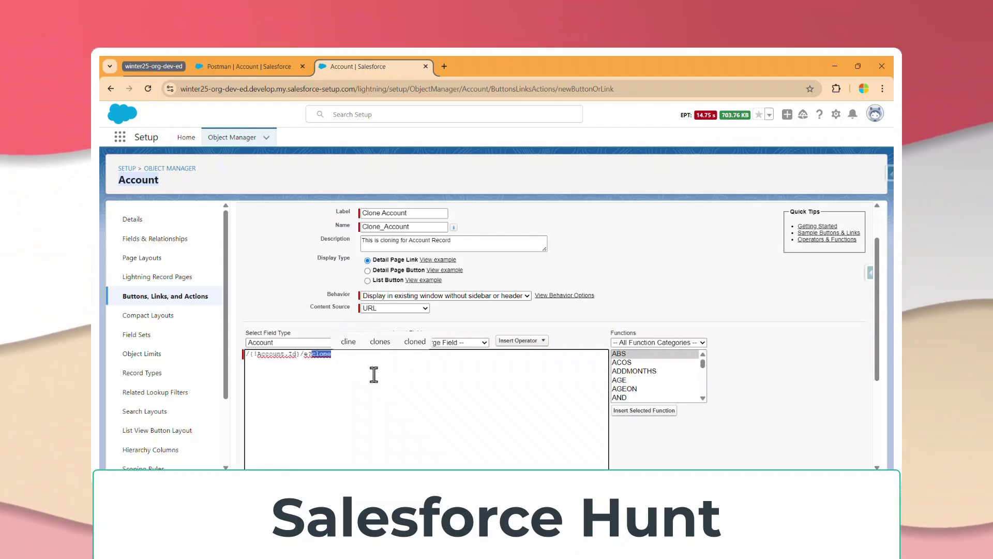
left_click(374, 373)
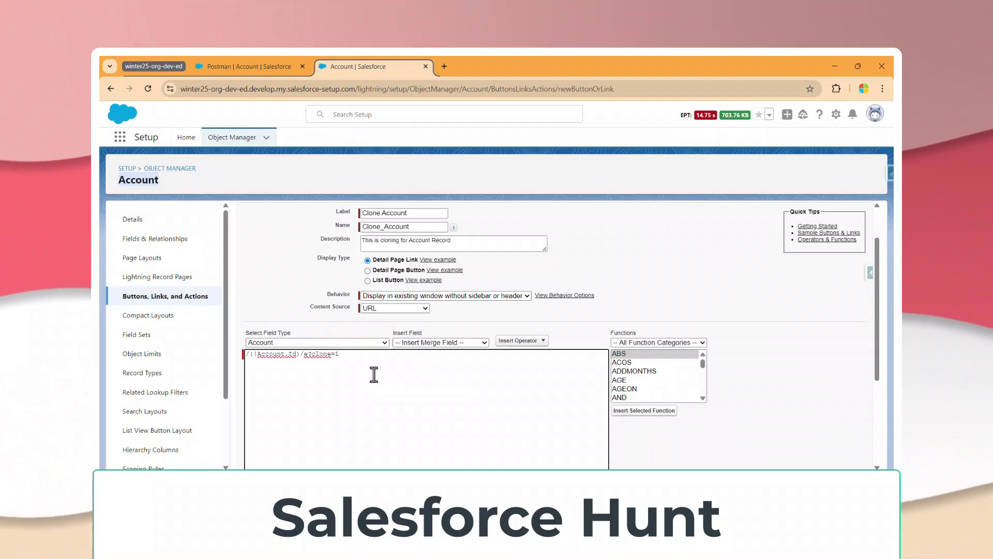
key("ctrl+shift+Left")
key("ctrl+shift+Left")
key("ctrl+shift+Left")
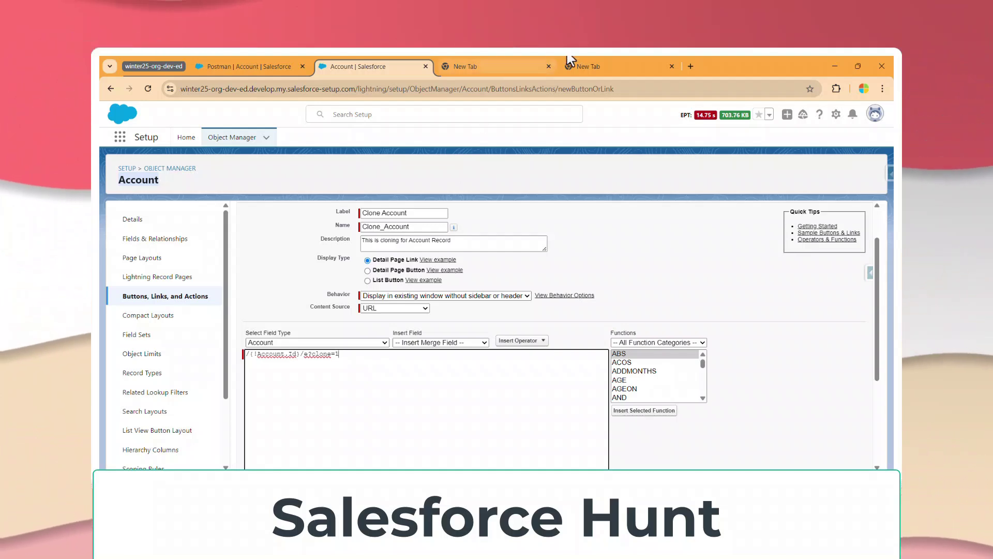
Step: Close the two empty browser tabs and save the Clone Account link, acknowledging the page layout notice
left_click(548, 66)
left_click(548, 66)
left_click(482, 356)
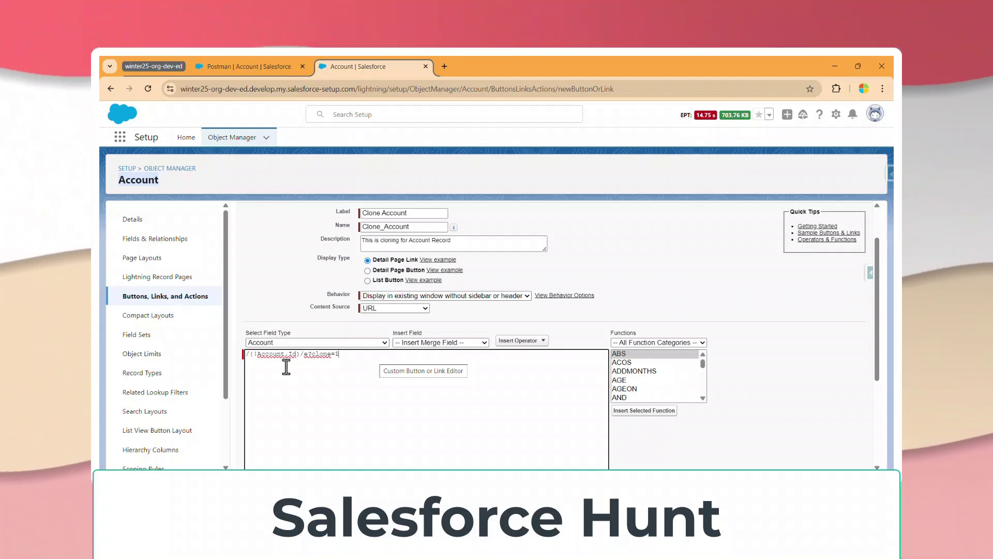
scroll(516, 311, "up", 1)
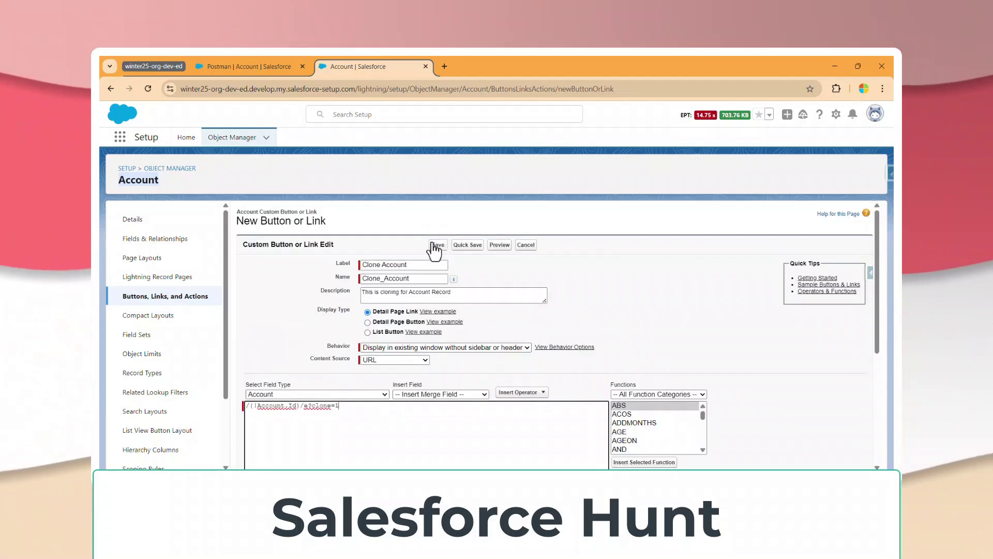
left_click(437, 247)
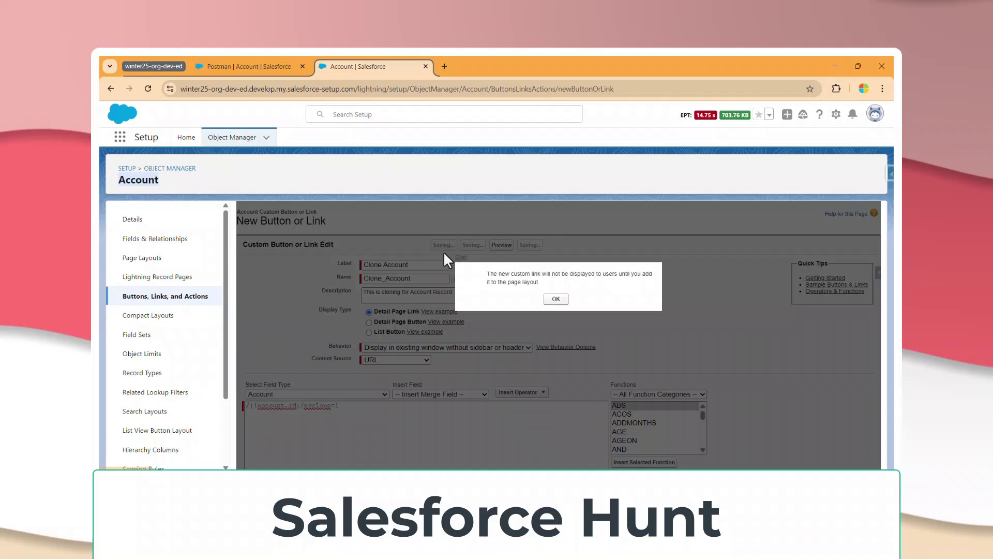
left_click(555, 300)
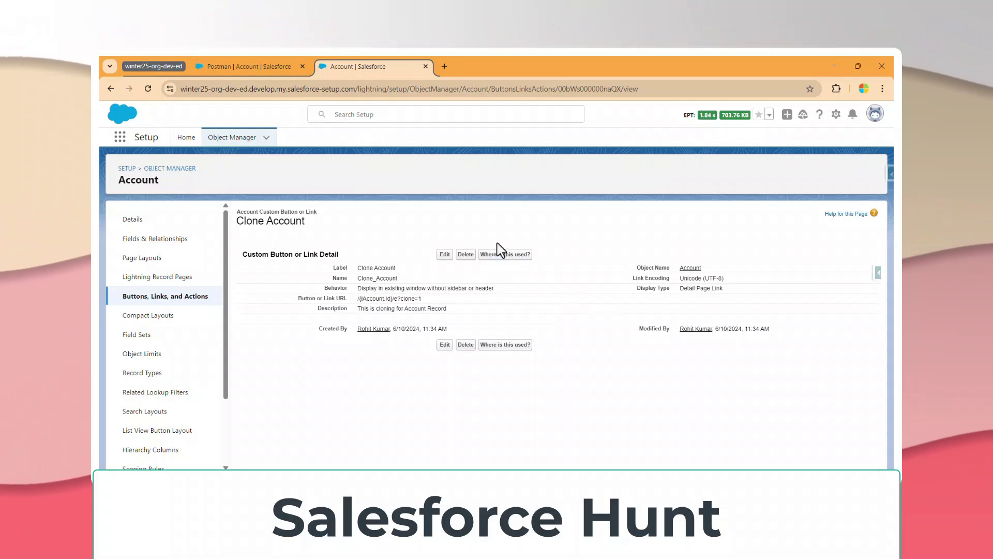
Step: Open the Account Layout page layout and look through its Mobile & Lightning Actions for Clone Account
left_click(140, 262)
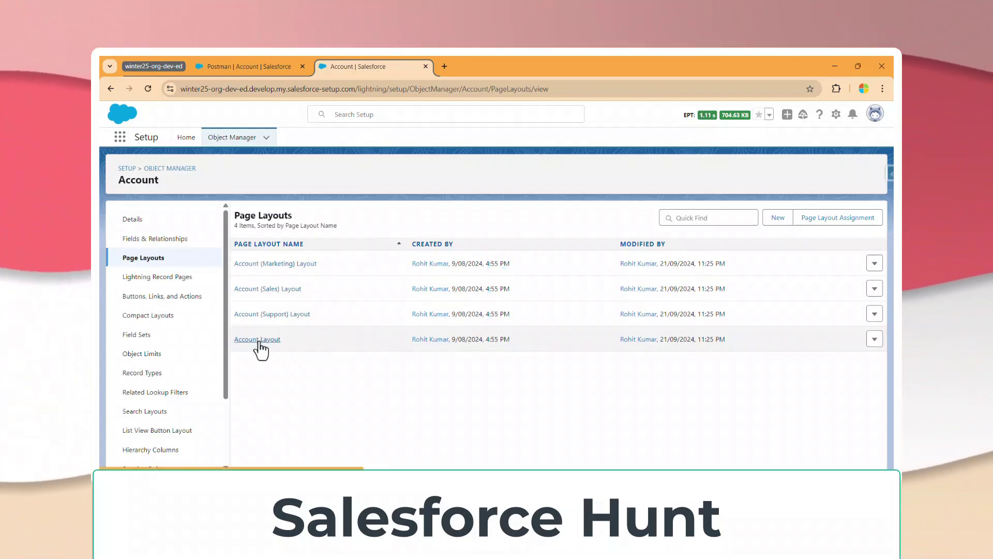
left_click(259, 340)
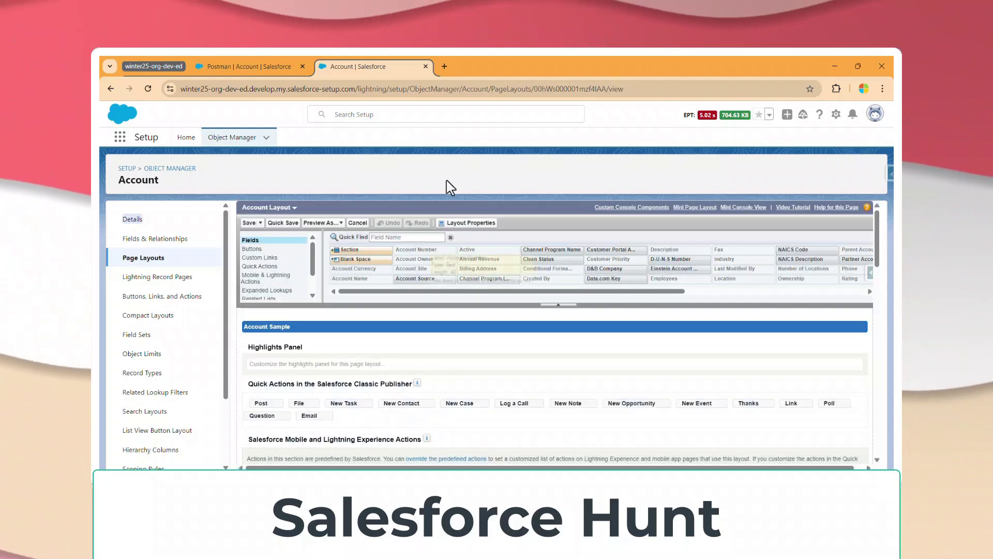
left_click(261, 279)
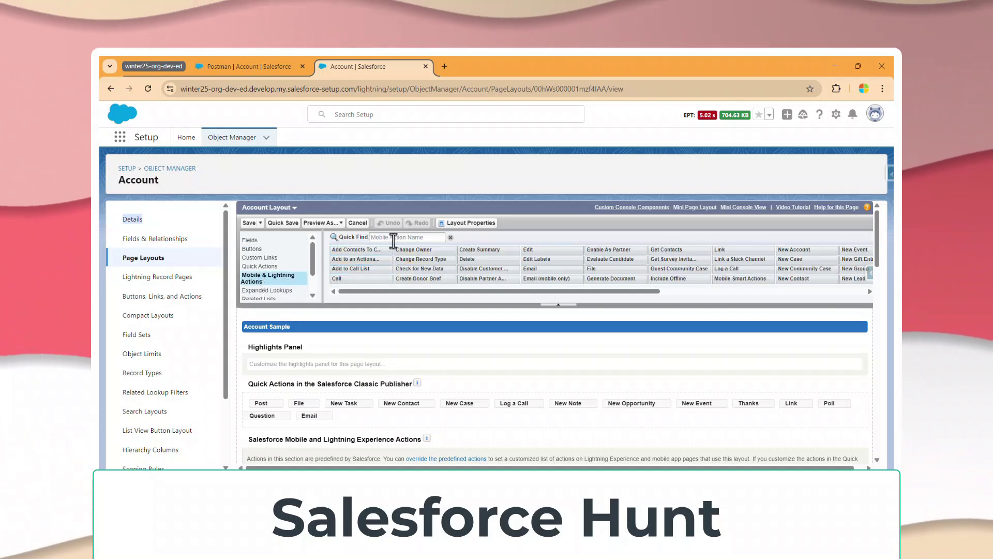
left_click_drag(465, 293, 701, 301)
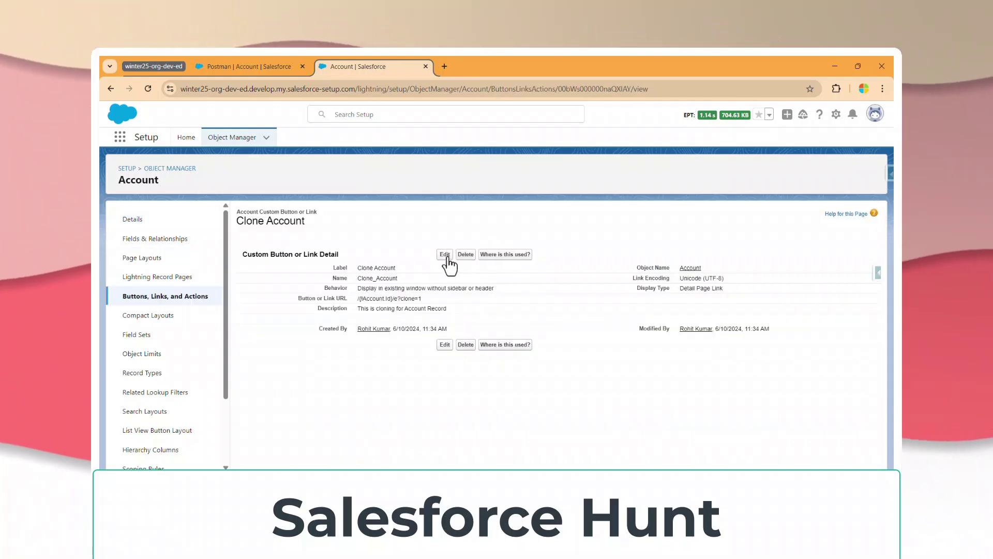
Step: Edit the Clone Account link to use the Detail Page Button display type and save it
left_click(451, 258)
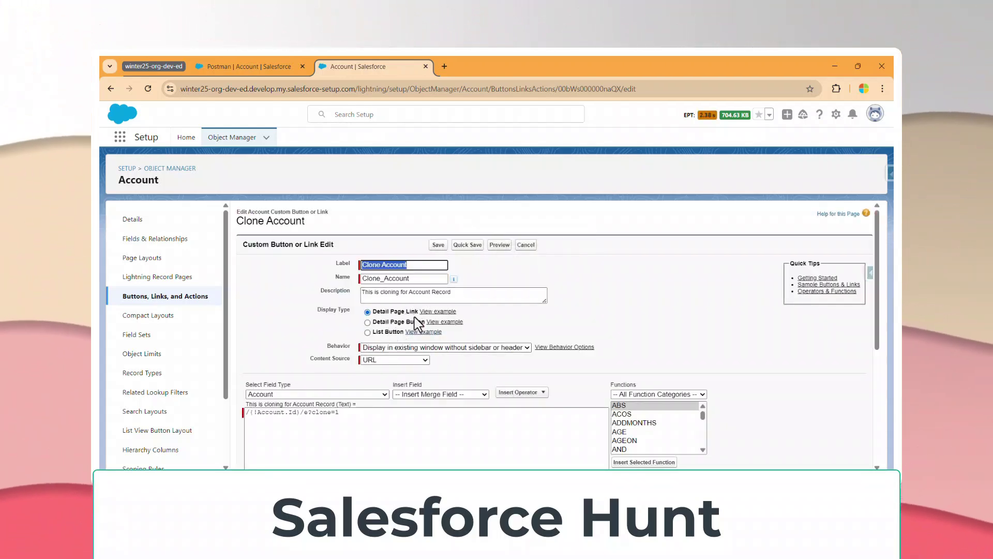
double_click(381, 321)
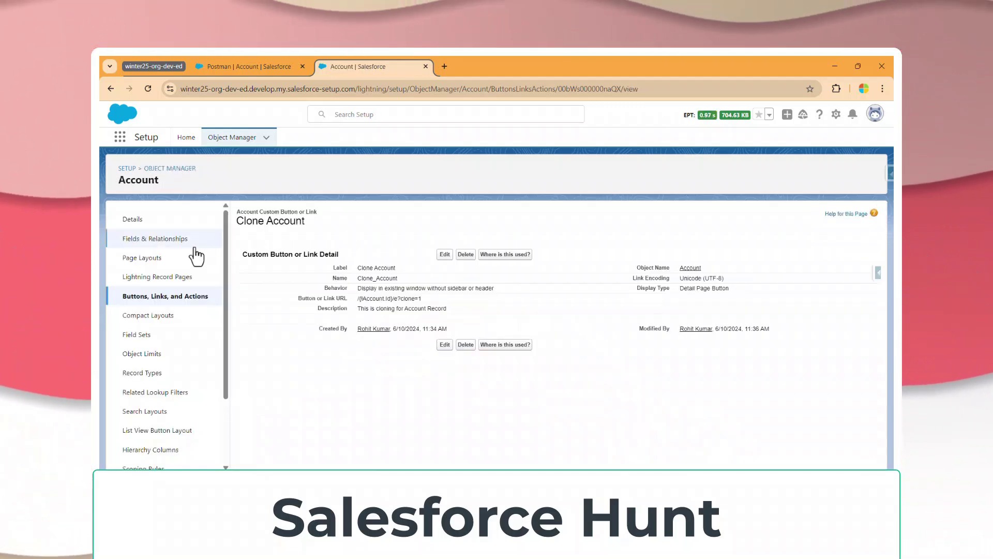
Step: Reopen Account Layout with its Mobile & Lightning Actions listed and override the predefined Salesforce Mobile and Lightning Experience actions
left_click(147, 257)
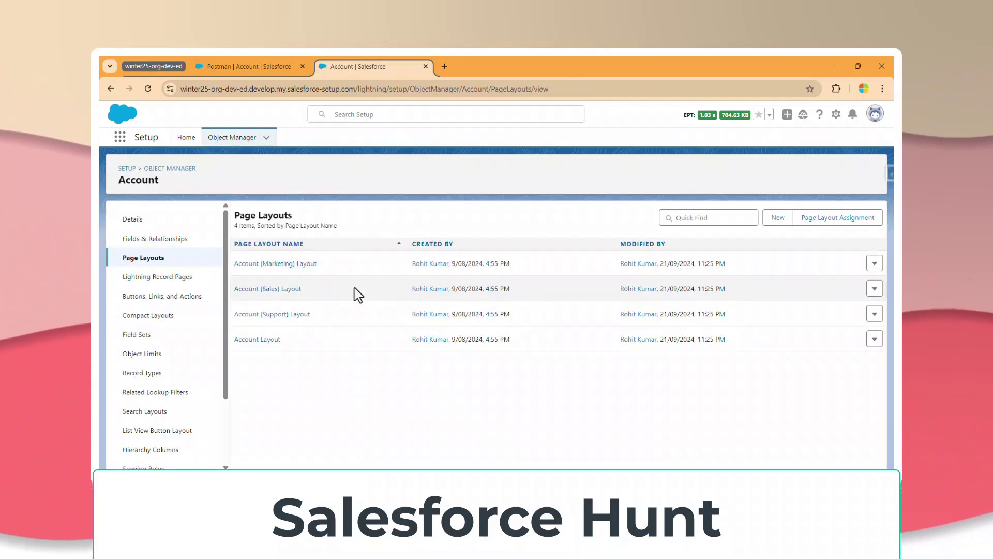
left_click(242, 341)
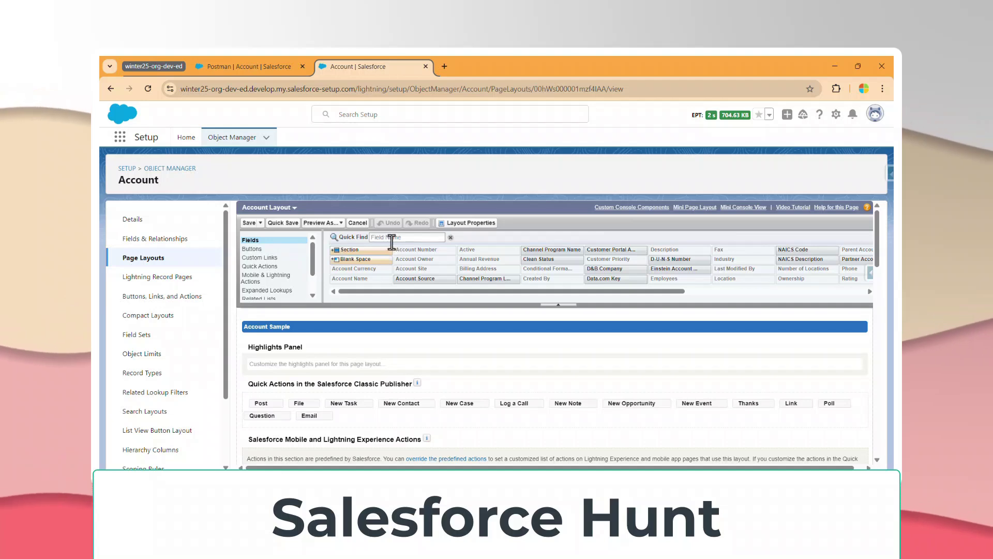
left_click(270, 279)
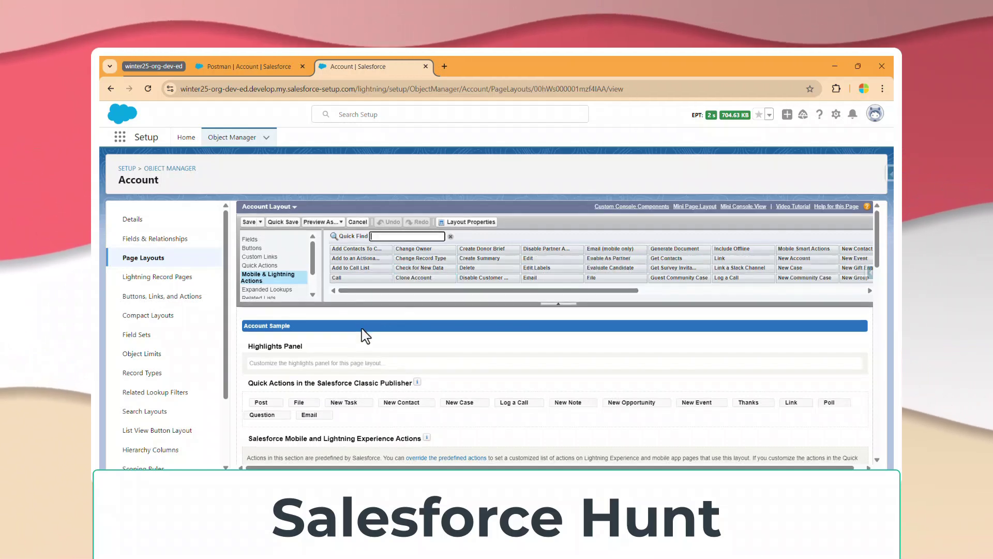
scroll(361, 328, "down", 3)
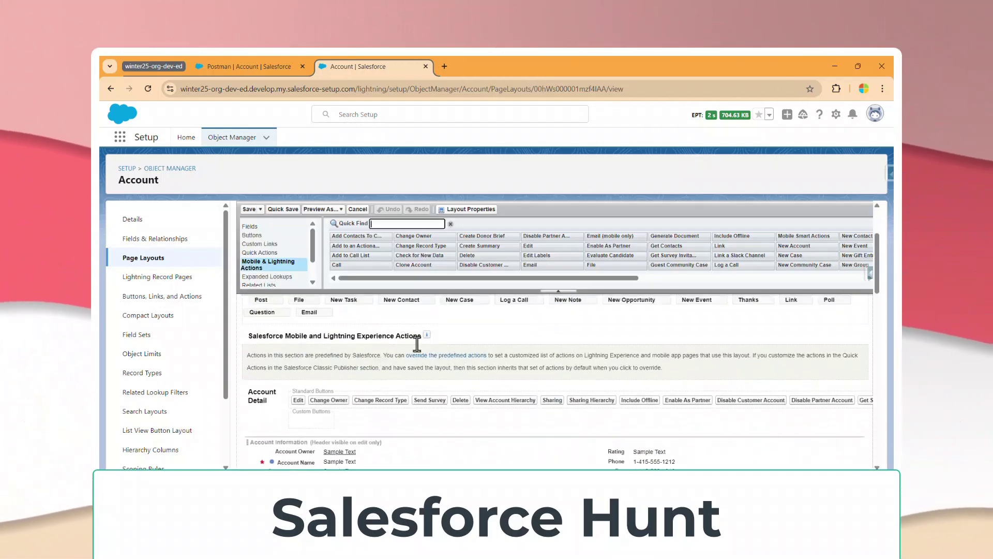
left_click(433, 356)
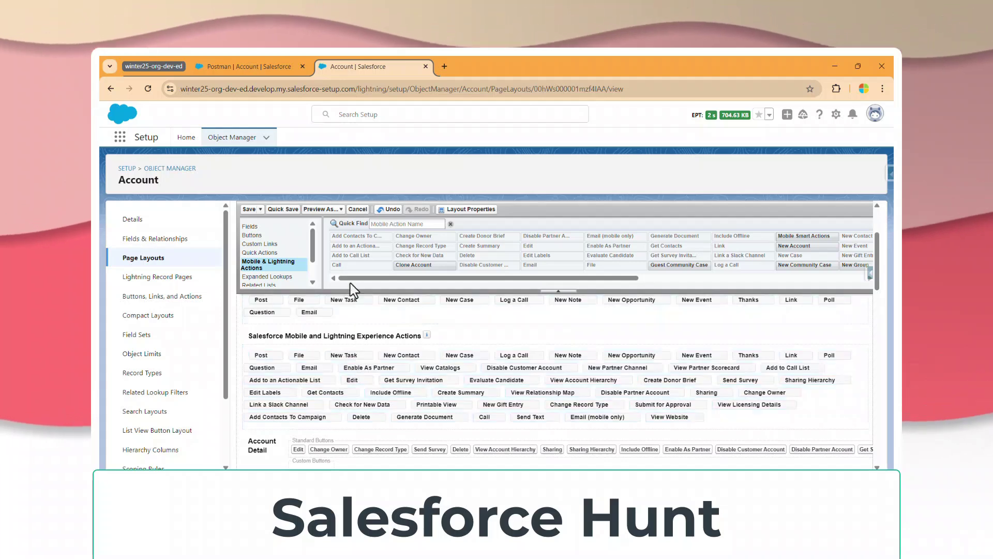
Step: Place Clone Account first among the Salesforce Mobile and Lightning Experience Actions, before Post, and save the layout
left_click_drag(414, 267, 417, 302)
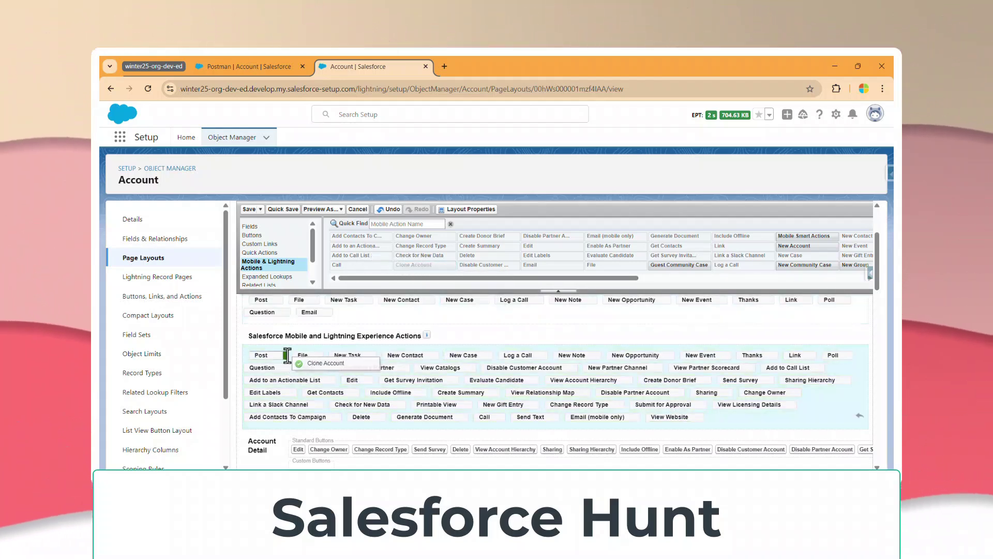
left_click_drag(264, 363, 262, 359)
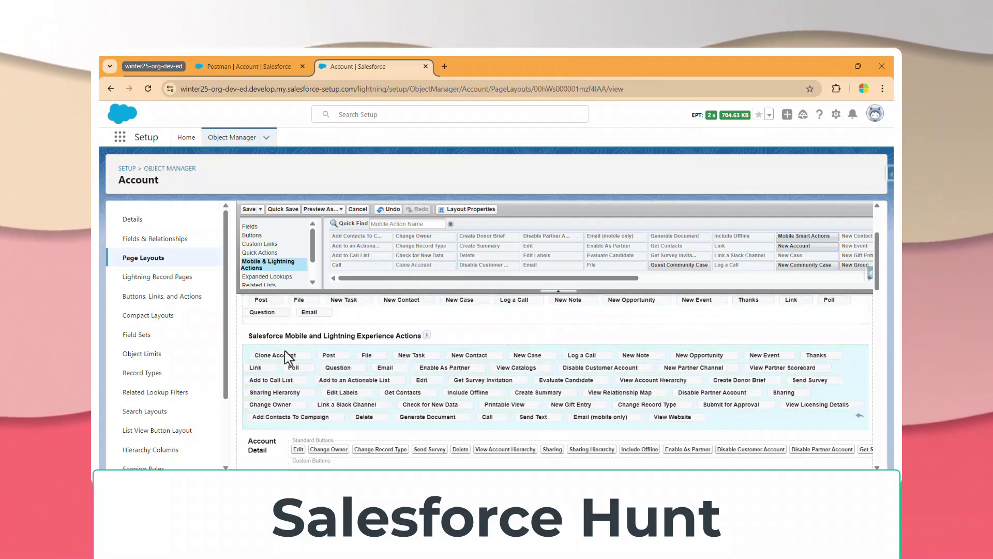
left_click(249, 209)
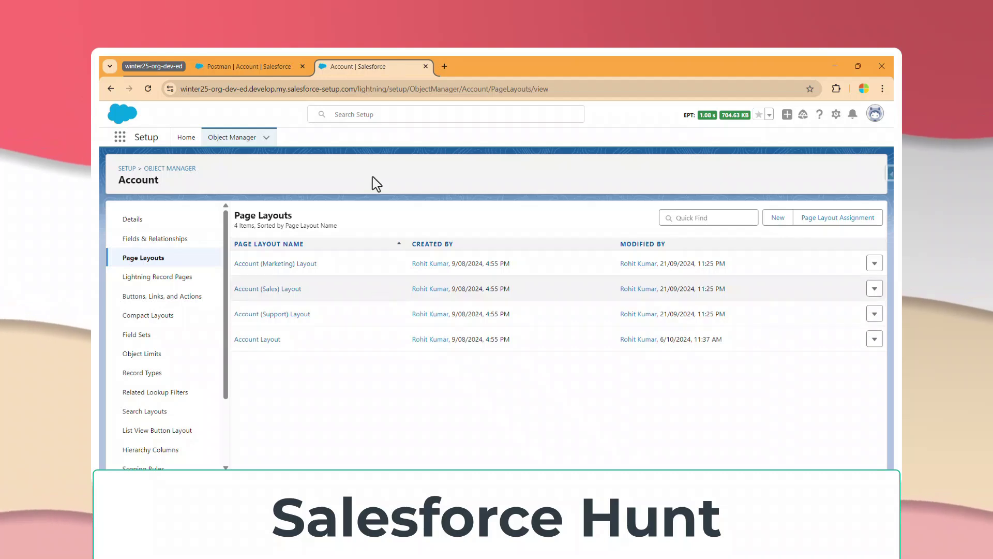
Step: Run Clone Account on the Postman account record and review the fields of the New Account form
left_click(241, 67)
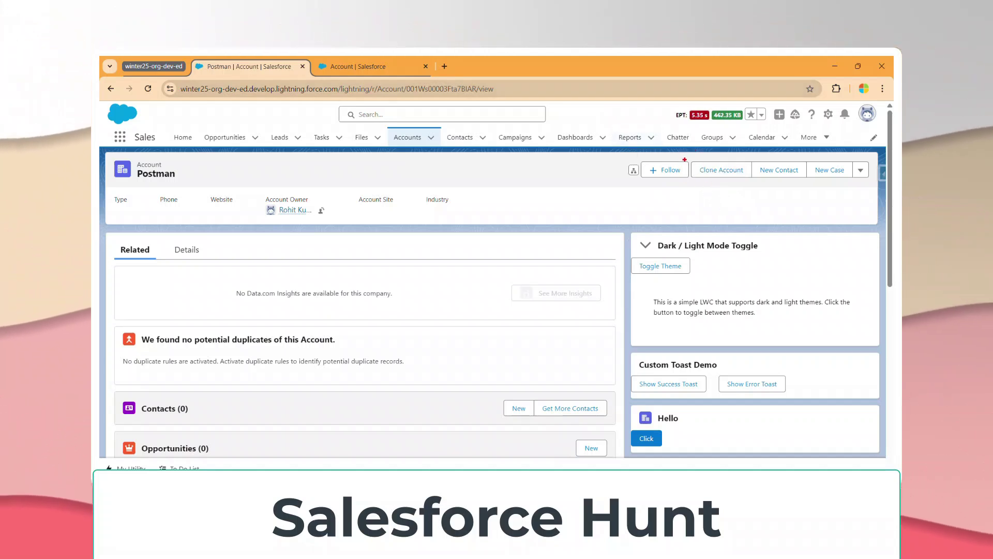
left_click_drag(690, 160, 753, 181)
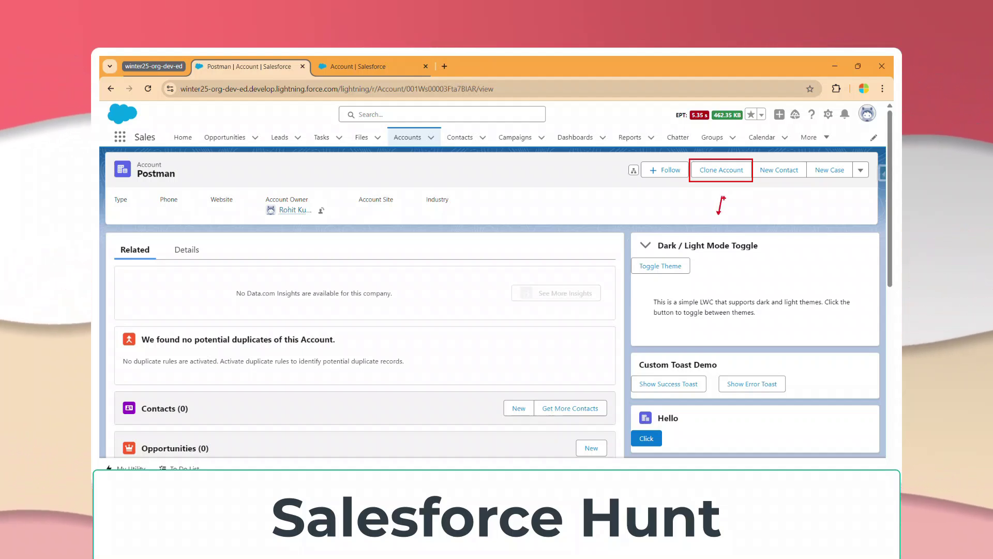
key("ctrl+z")
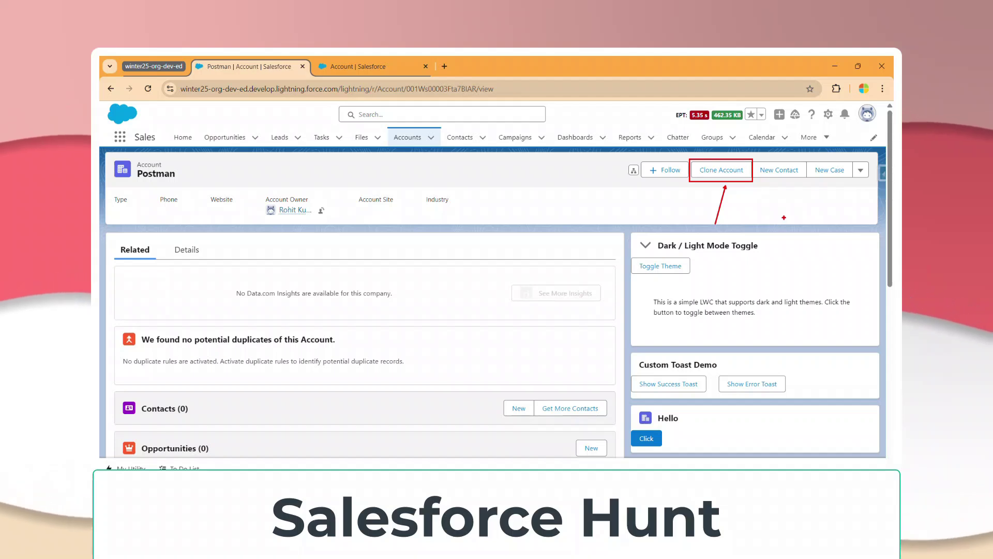
key("Escape")
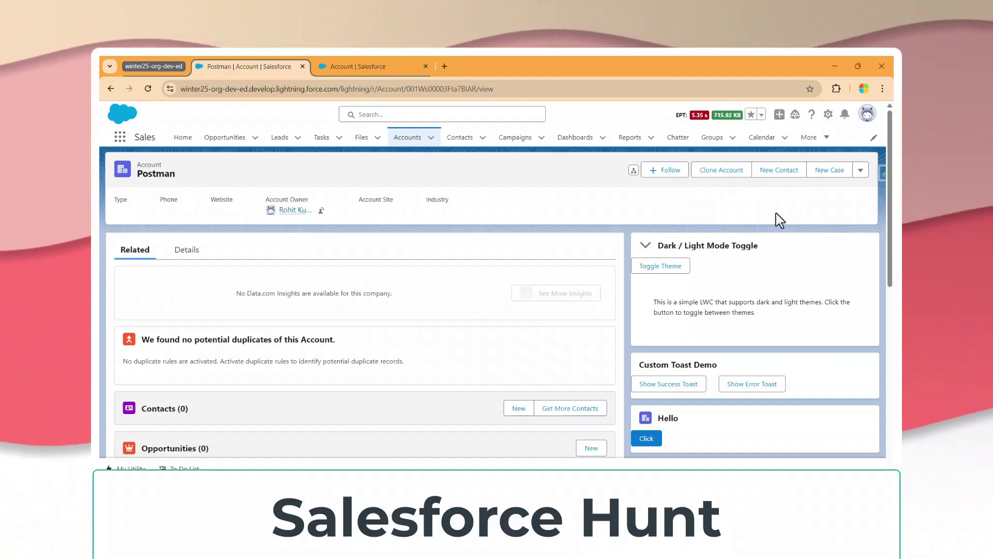
left_click(720, 171)
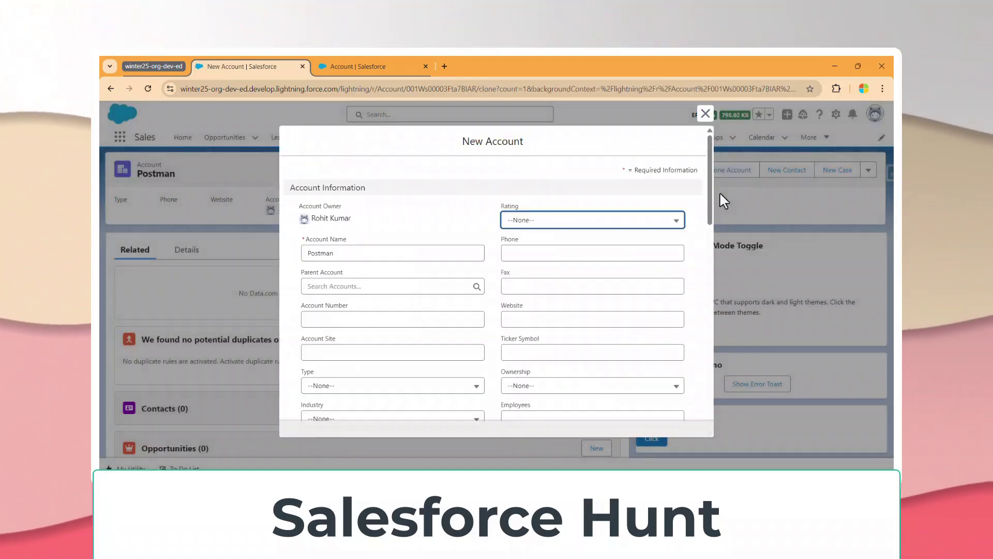
scroll(431, 249, "down", 10)
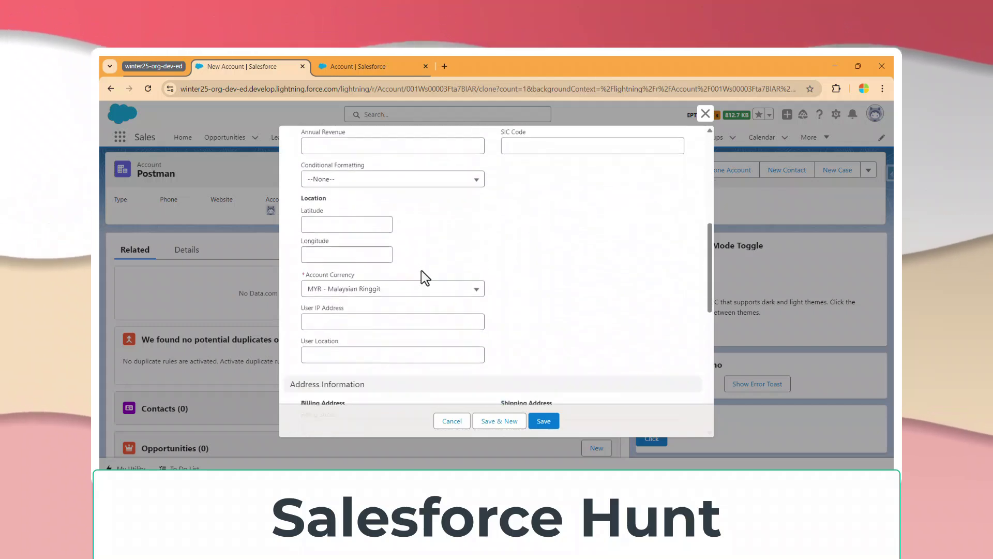
scroll(422, 272, "down", 5)
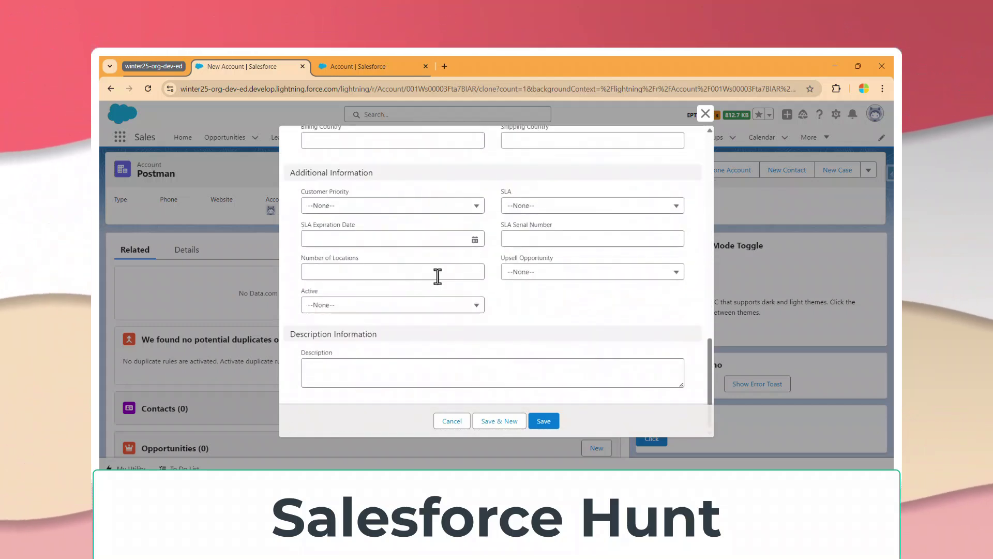
scroll(437, 277, "up", 15)
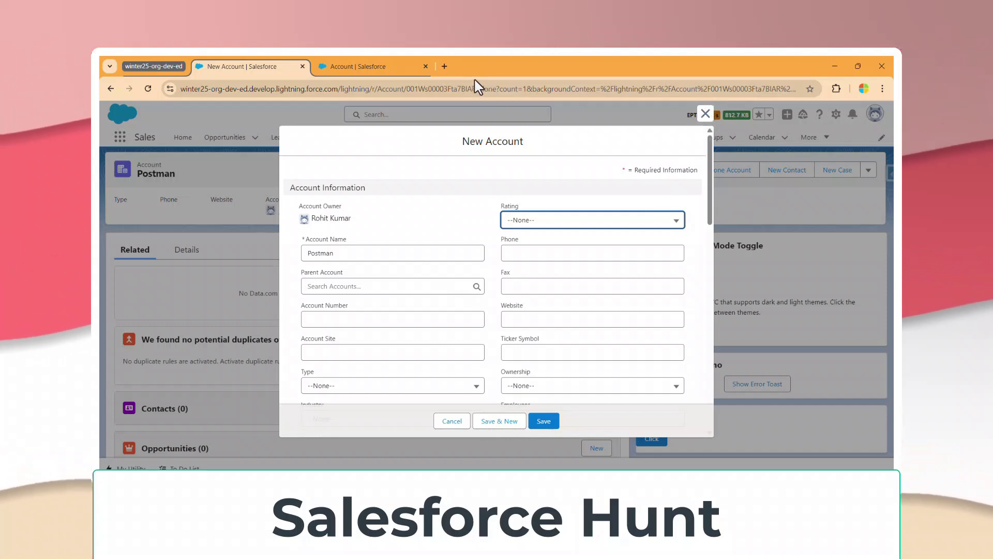
Step: Return to the Account object's Buttons, Links, and Actions in setup and open the Clone Account button's details
left_click(366, 67)
left_click(144, 233)
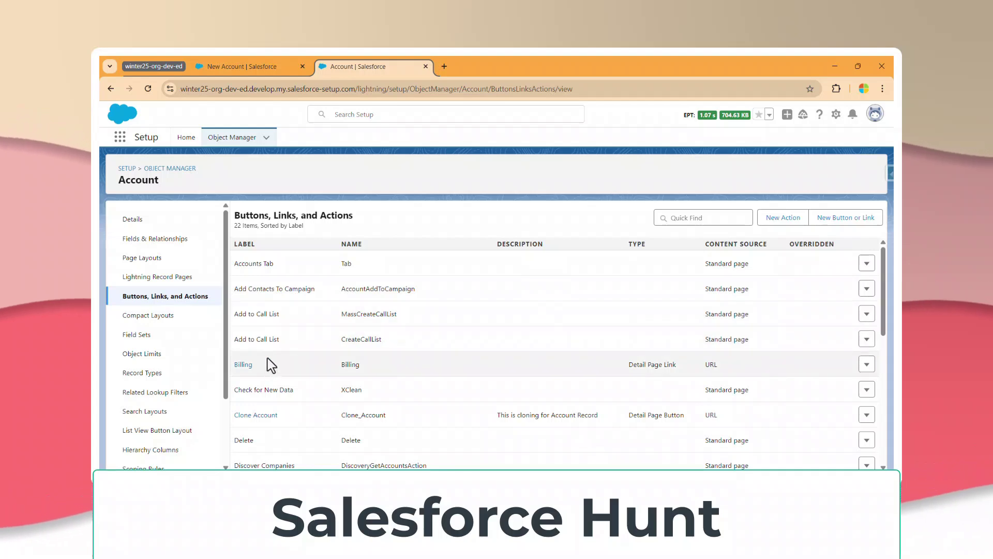
left_click(258, 415)
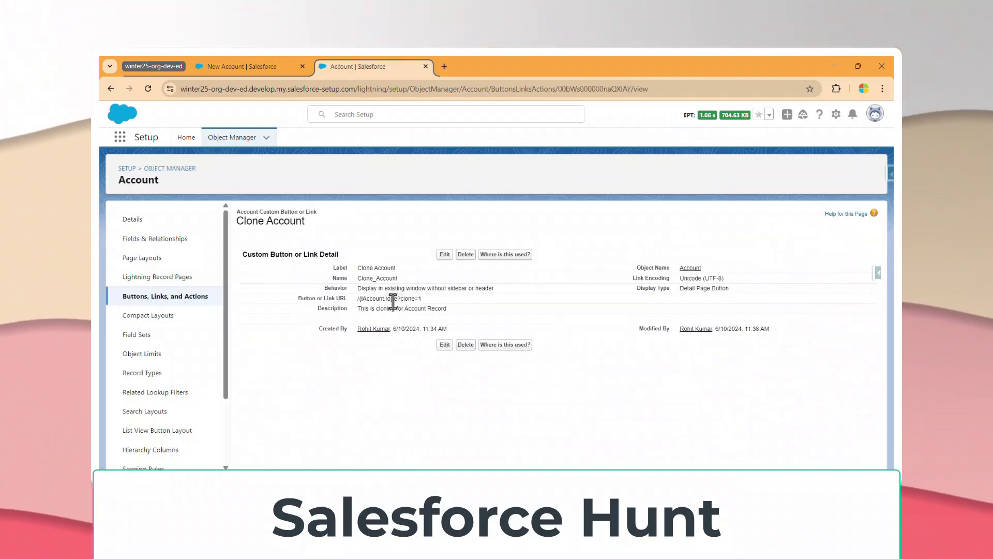
Step: Check the "e" in the Clone Account button's URL, review the Postman New Account form's remaining fields and close it unsaved
left_click_drag(401, 304, 399, 303)
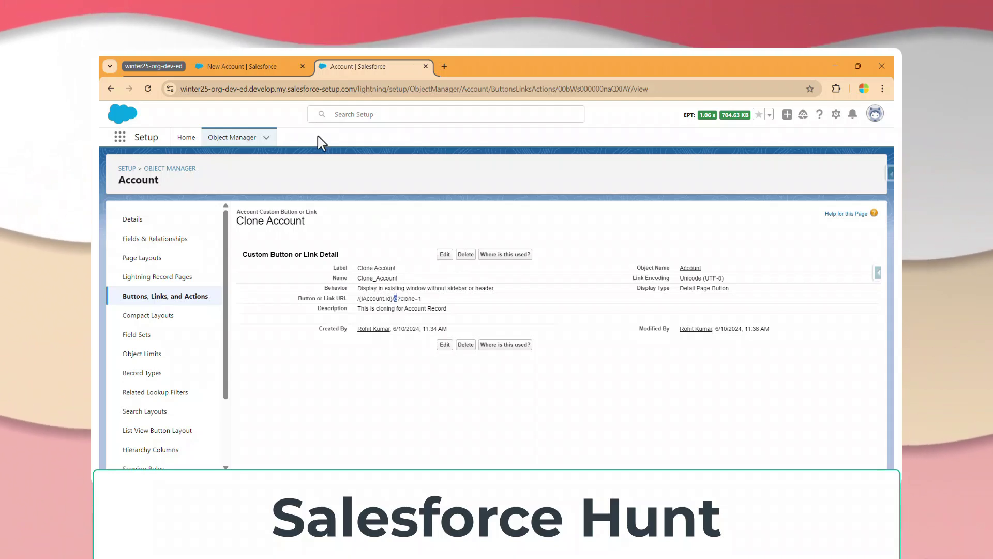
left_click(243, 66)
scroll(384, 331, "down", 10)
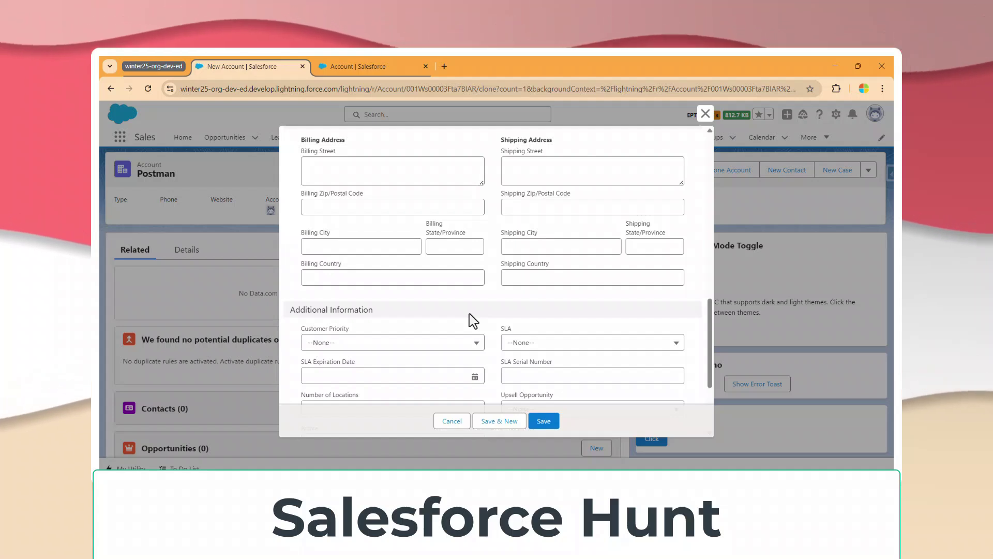
left_click(705, 114)
Step: Run Clone Account on the existing Test account record, save the copy and return to the recently viewed accounts list
left_click(408, 137)
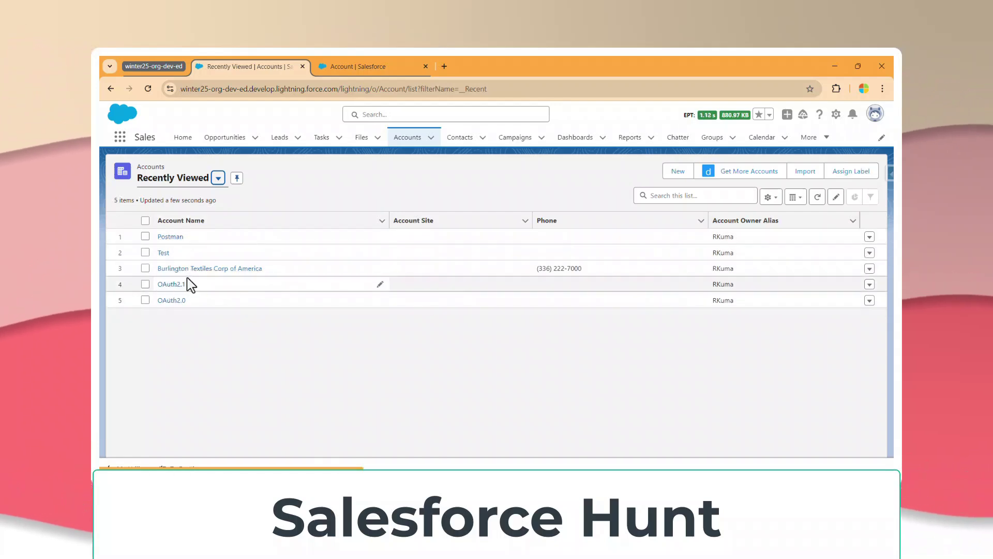
left_click(163, 253)
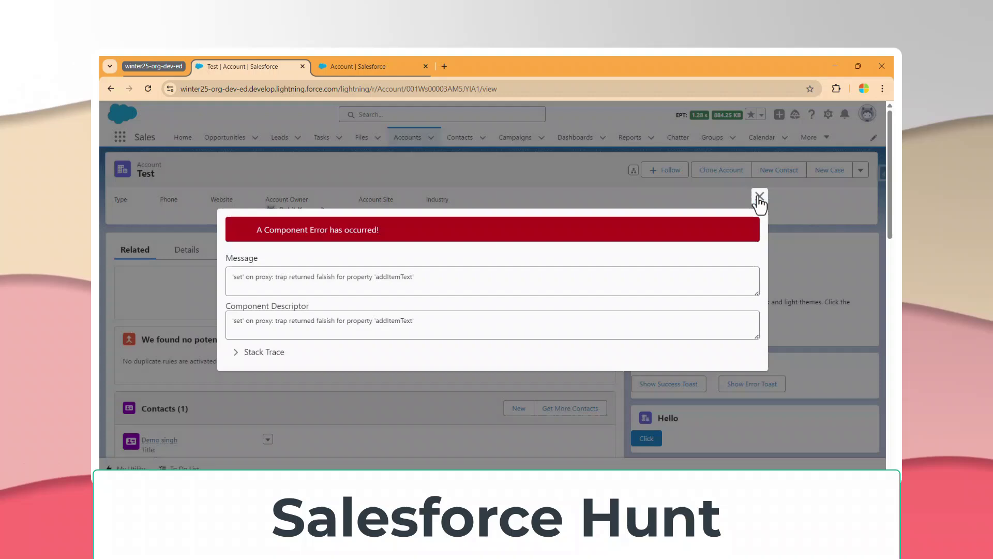
left_click(759, 196)
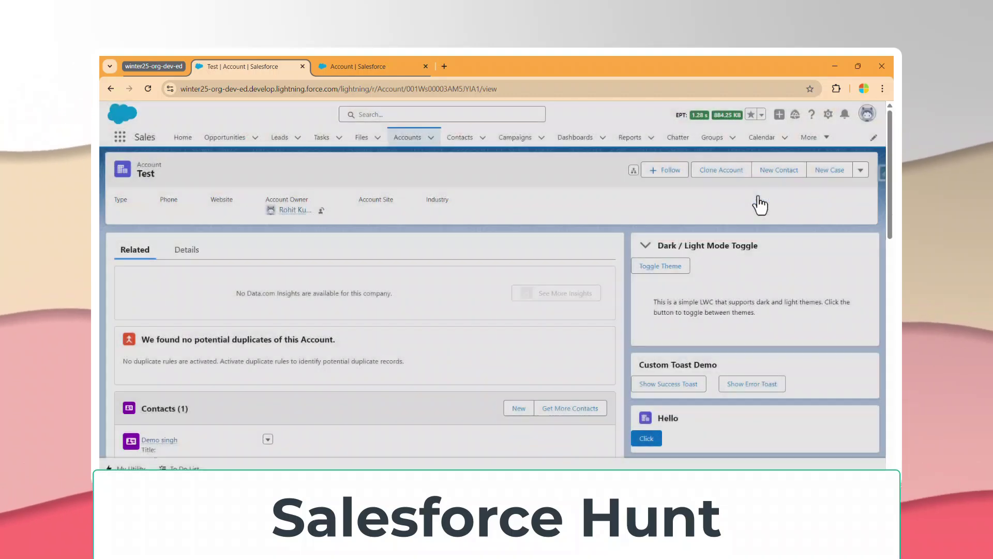
left_click(716, 174)
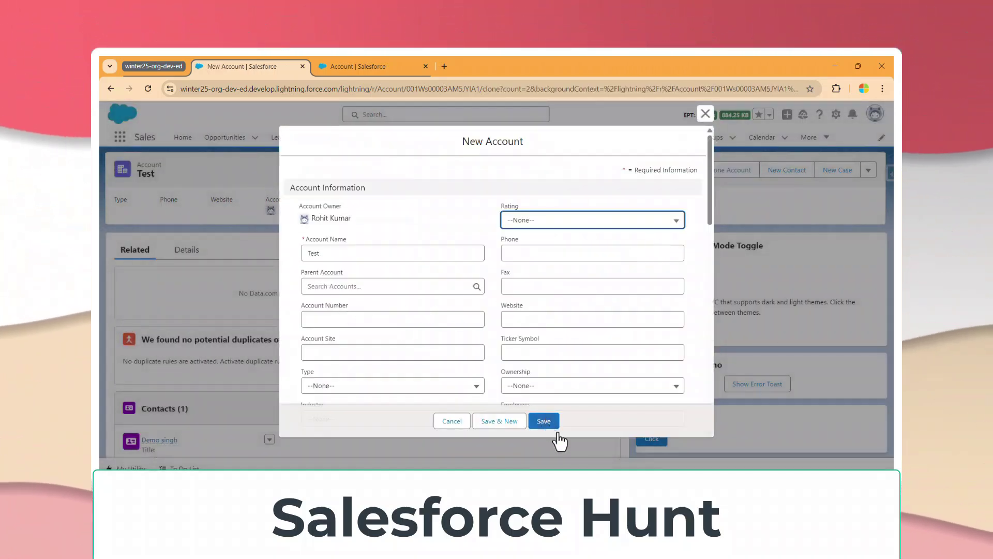
left_click(547, 422)
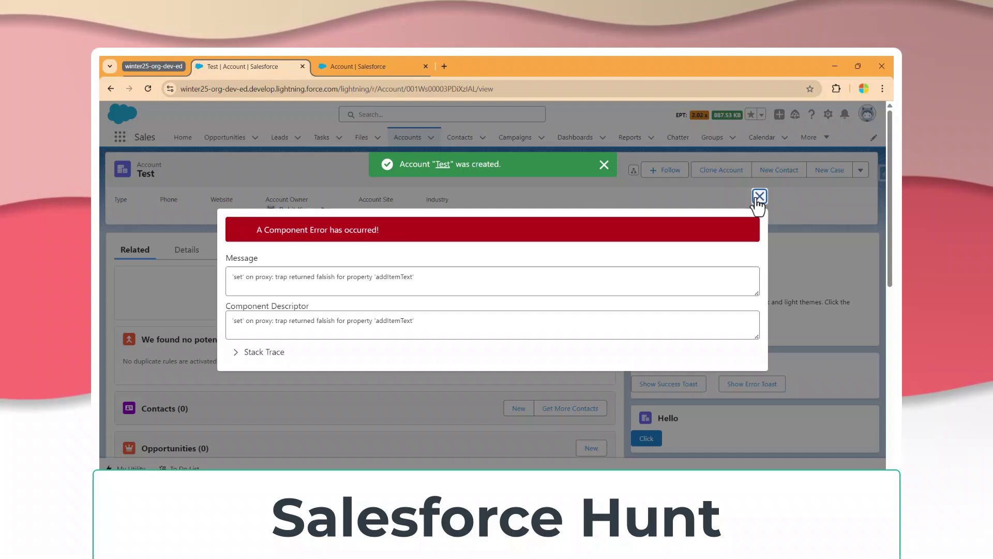
left_click(759, 196)
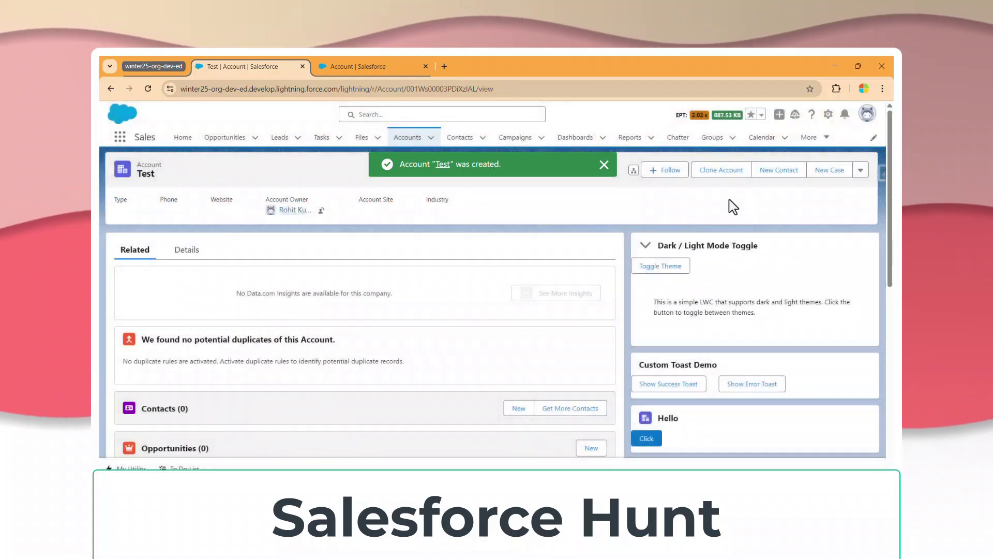
left_click(407, 138)
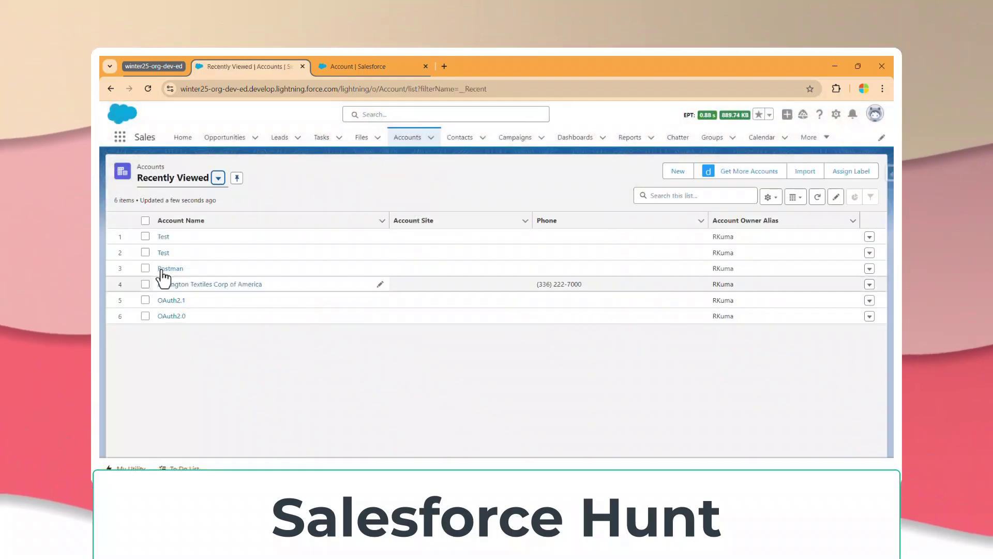